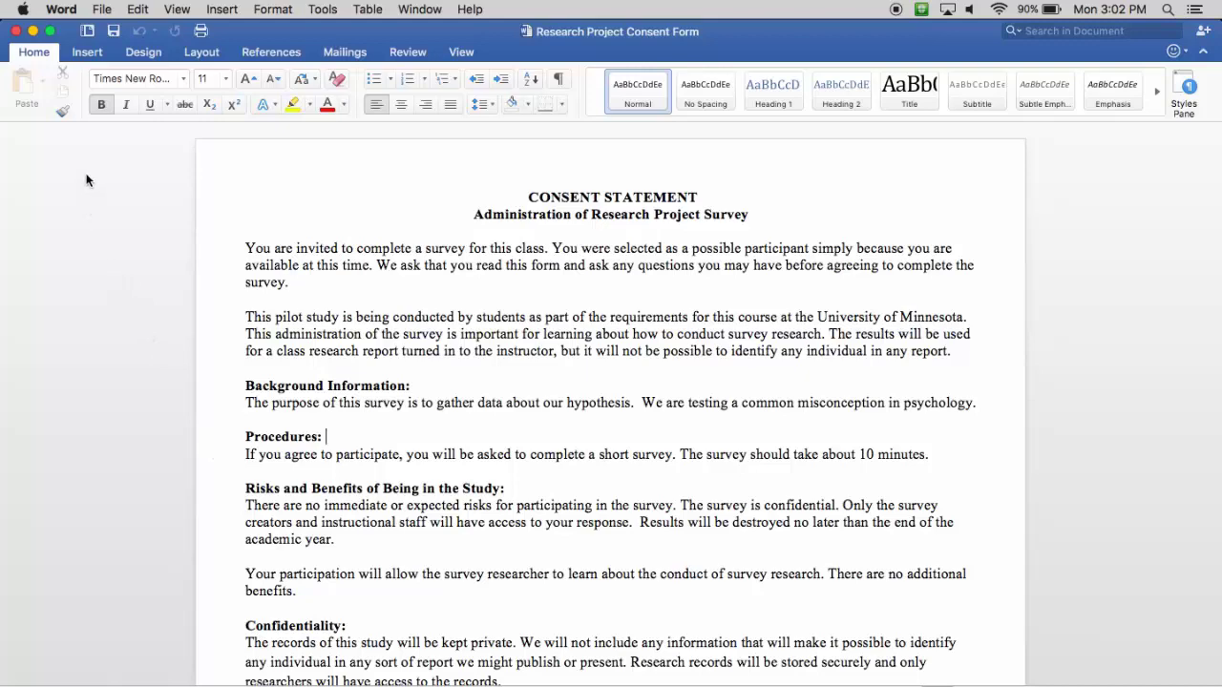
- Save the Research Project Consent Form as Rich Text Format (.rtf) and copy the document's entire text
{"action": "left_click", "coordinate": [103, 12]}
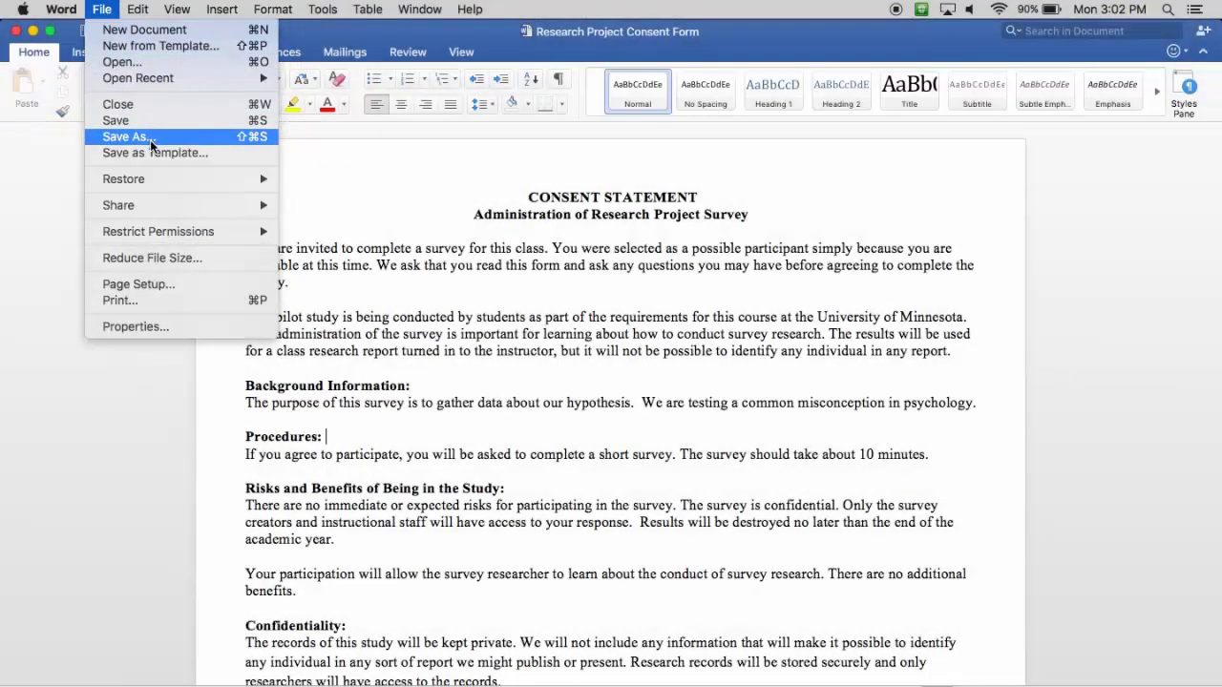
{"action": "left_click", "coordinate": [150, 139]}
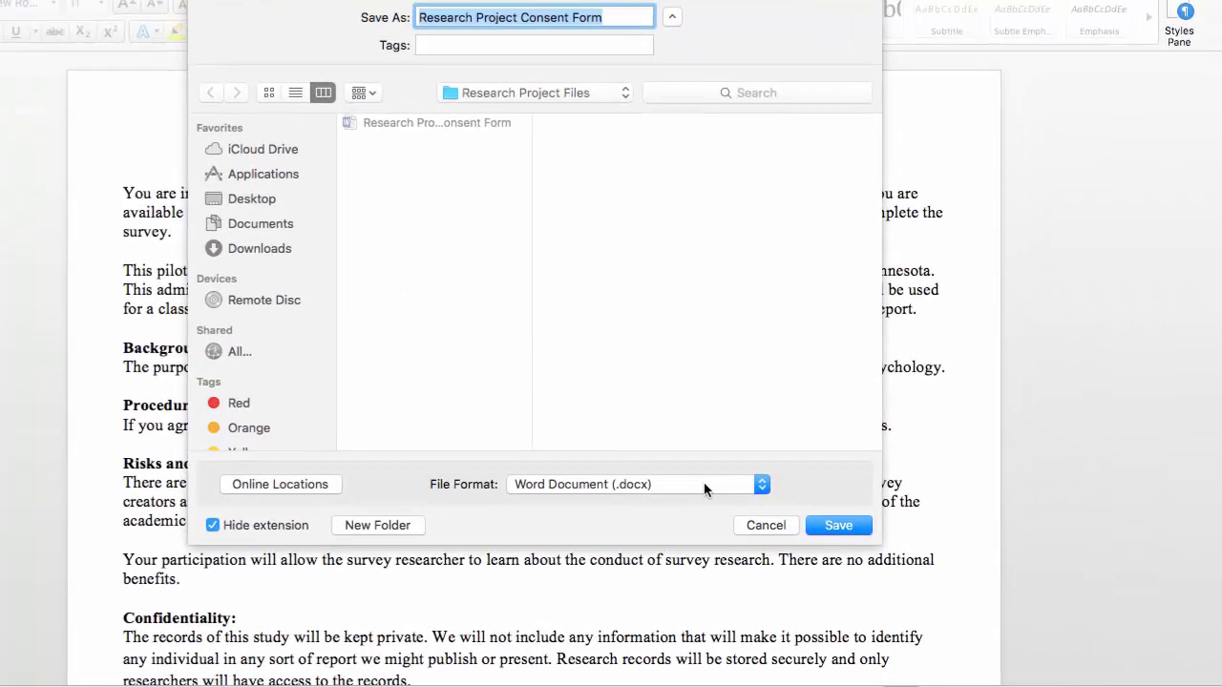
{"action": "left_click", "coordinate": [744, 507]}
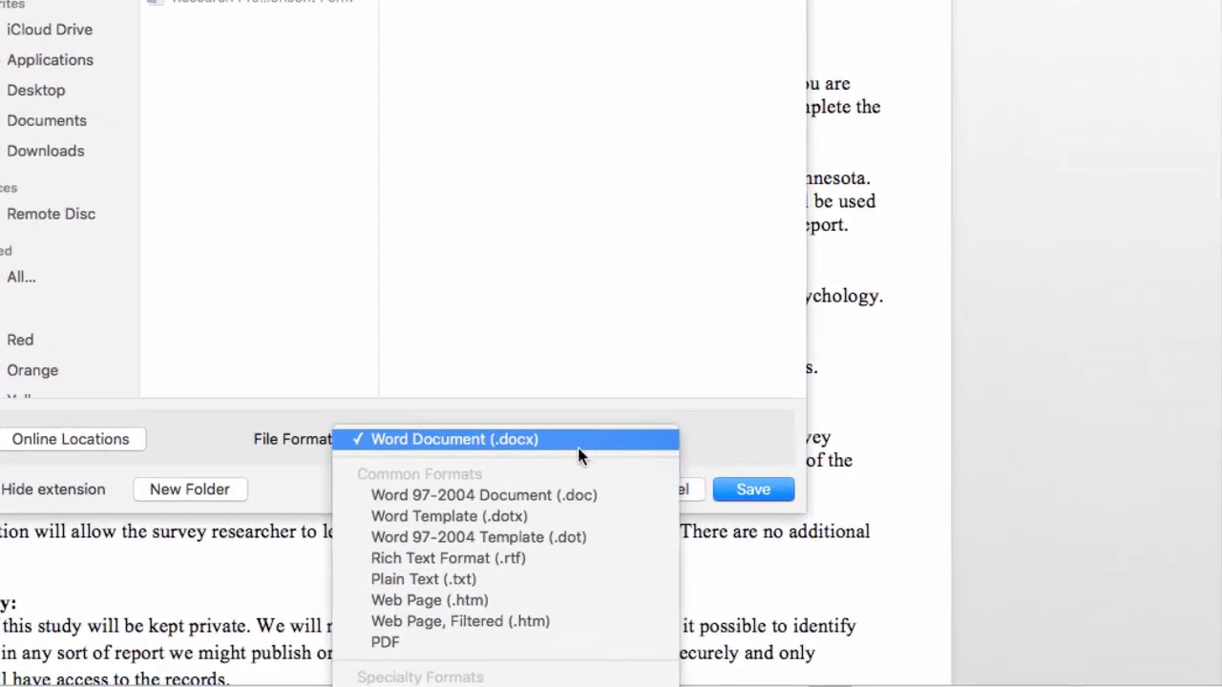
{"action": "left_click", "coordinate": [544, 561]}
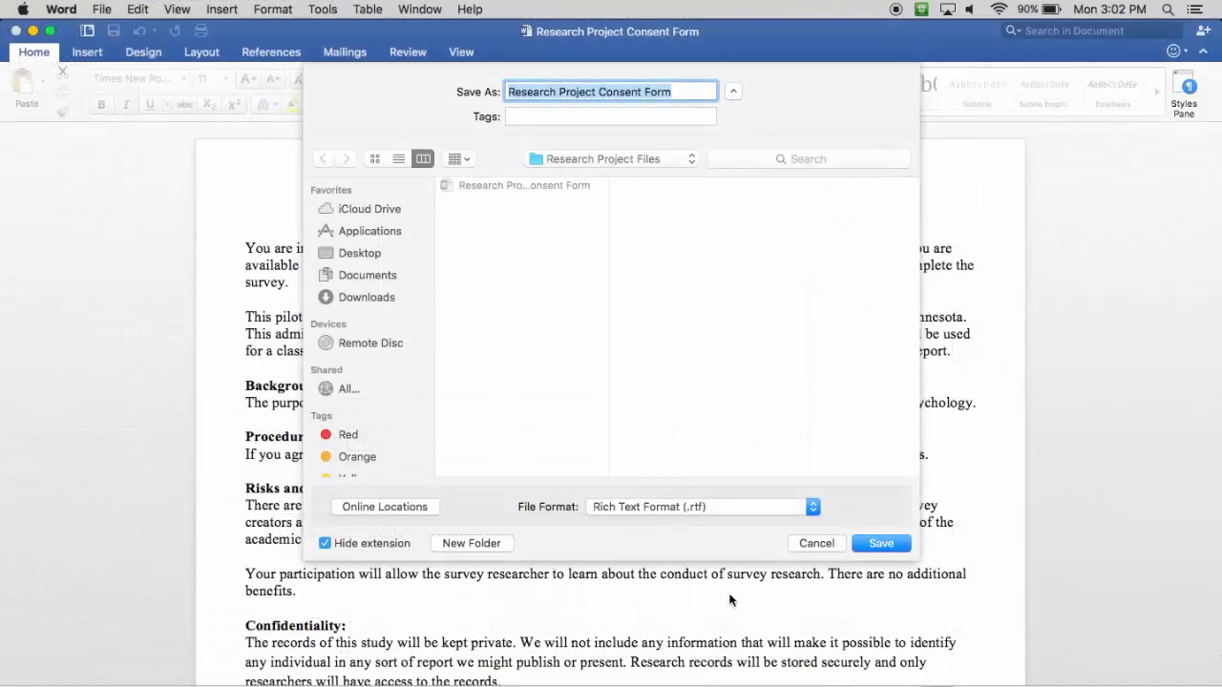
{"action": "left_click", "coordinate": [879, 543]}
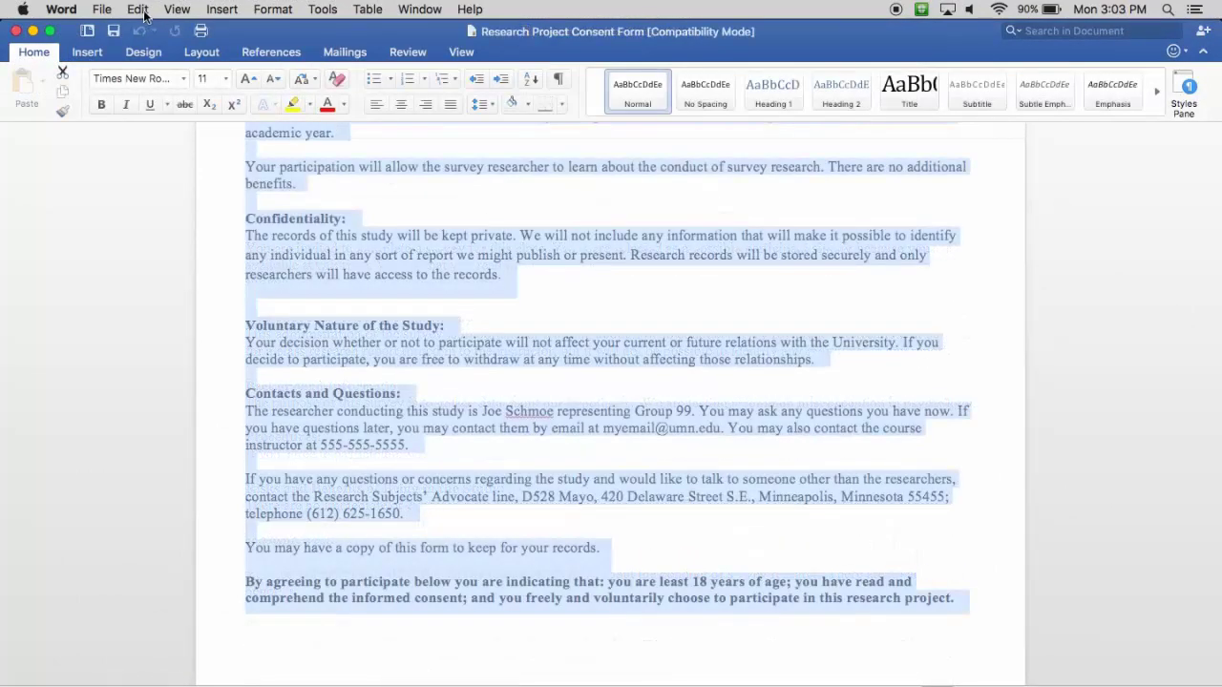
{"action": "left_click", "coordinate": [139, 10]}
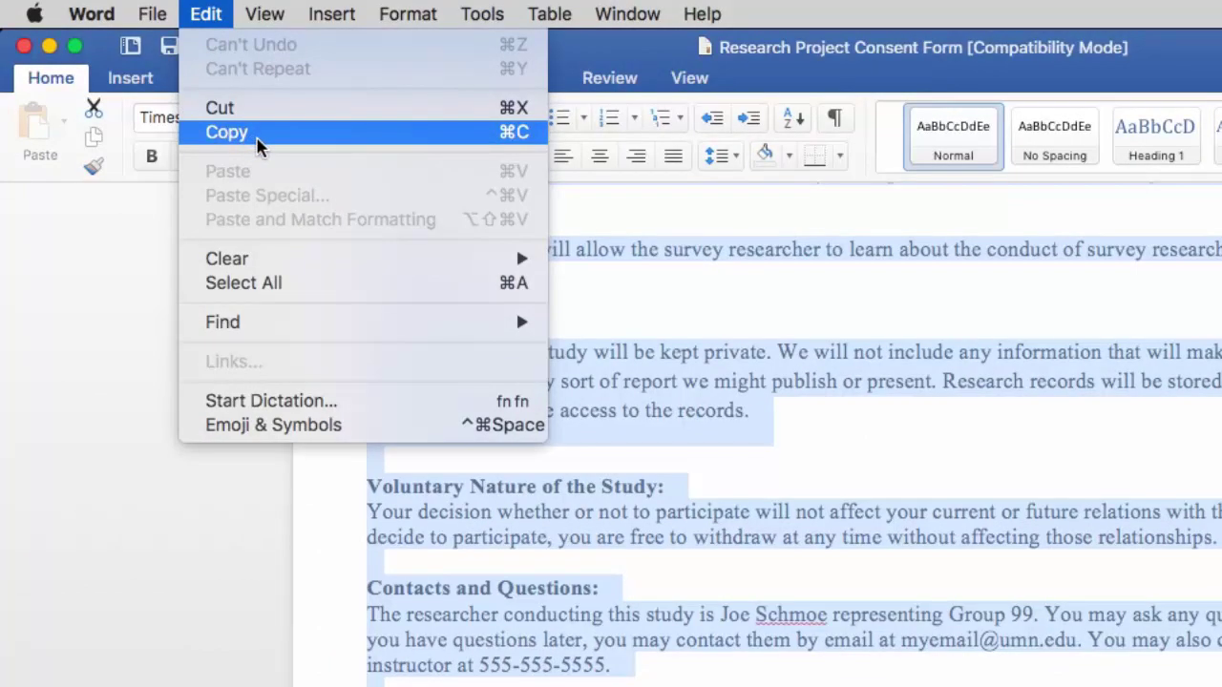
{"action": "left_click", "coordinate": [256, 133]}
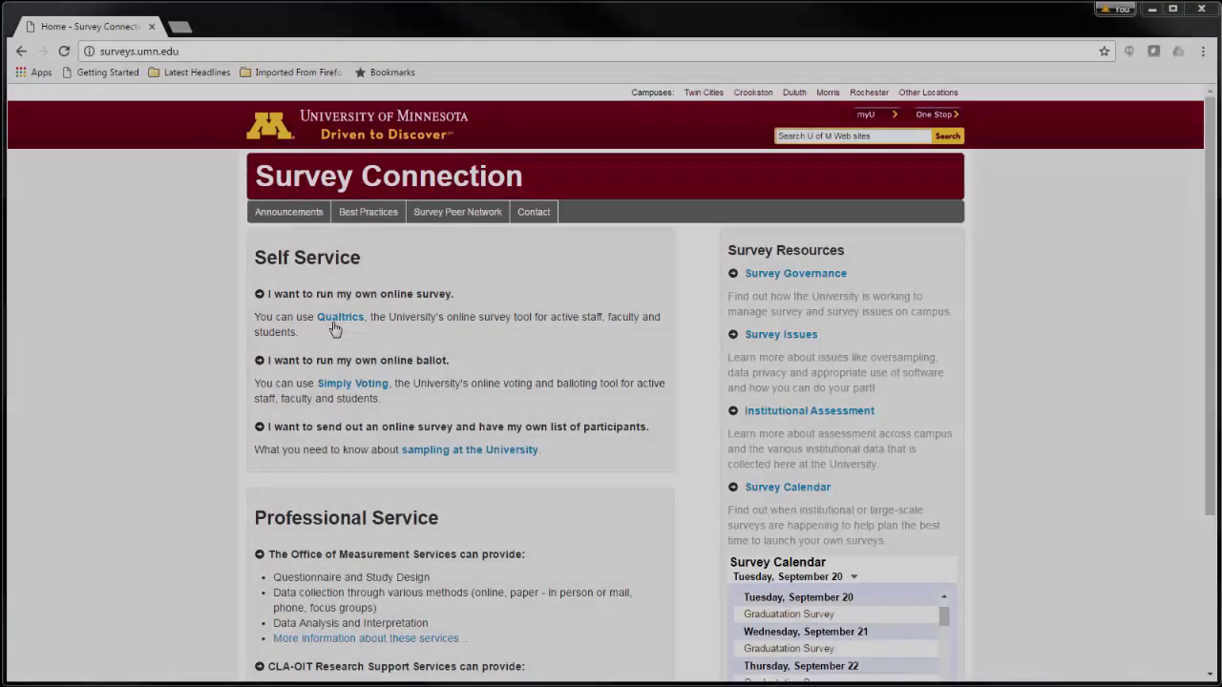
- Switch to the Survey Connection site in the browser, go to Qualtrics and open the Group Project Survey project
{"action": "left_click", "coordinate": [335, 324]}
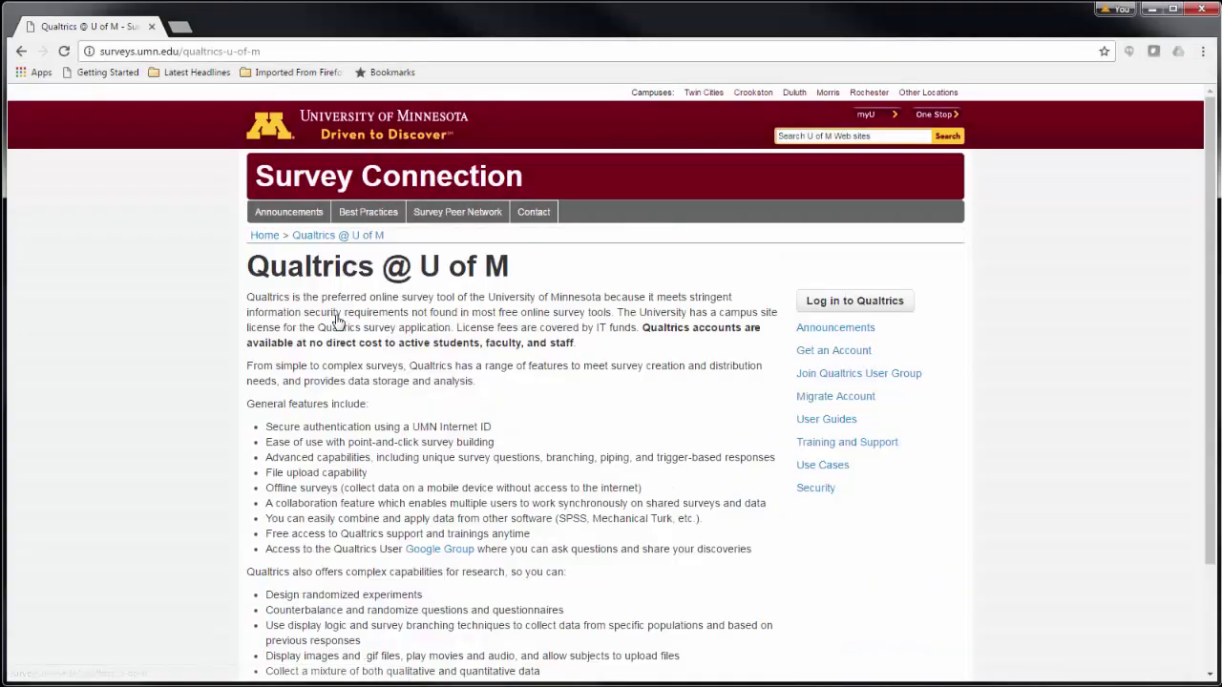
{"action": "left_click", "coordinate": [818, 302]}
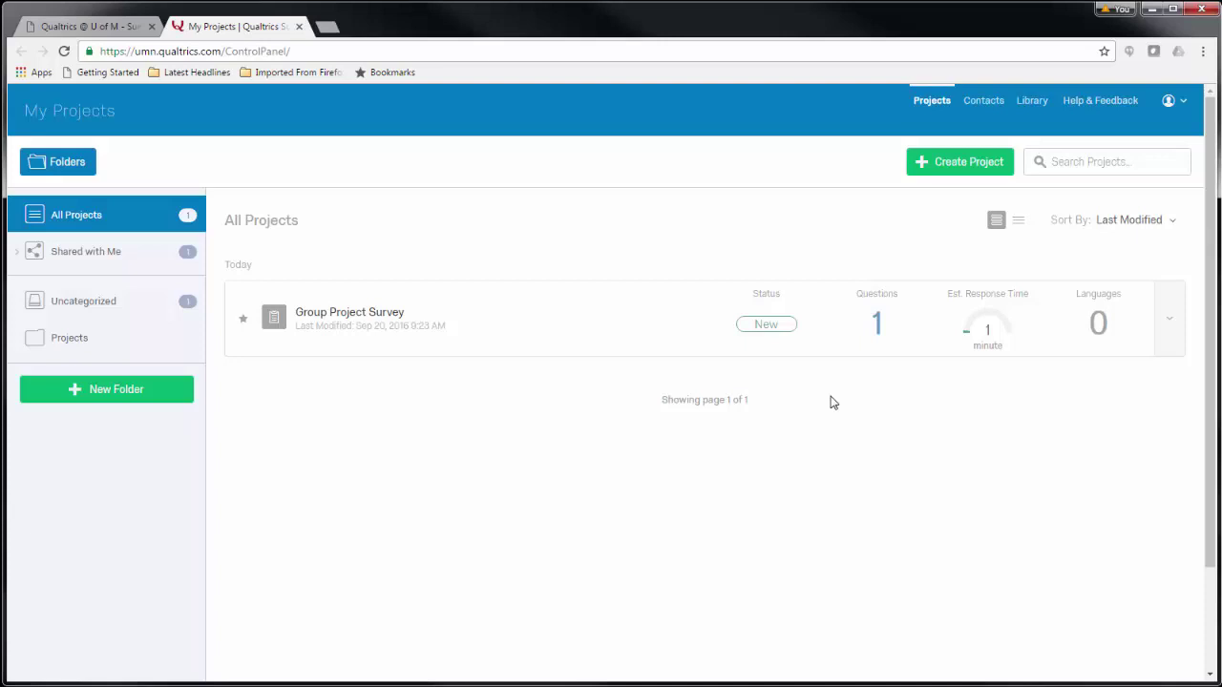
{"action": "left_click", "coordinate": [328, 319]}
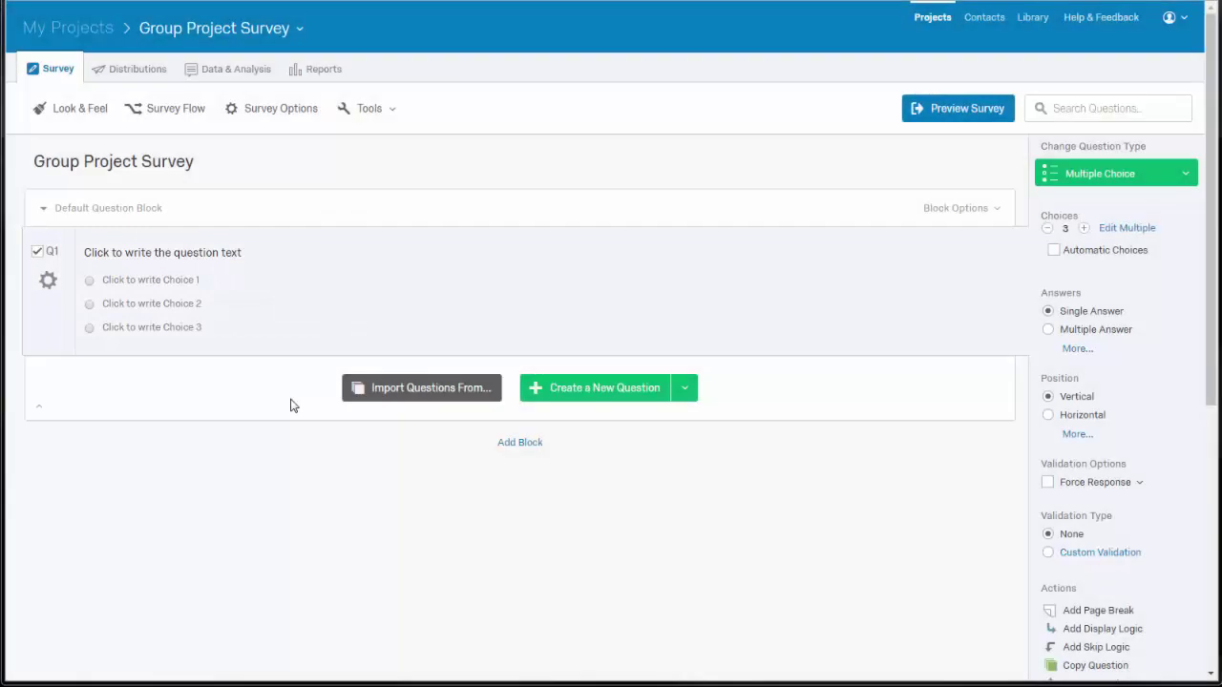
- Change question Q1 from multiple choice to the Descriptive Text question type
{"action": "left_click", "coordinate": [229, 254]}
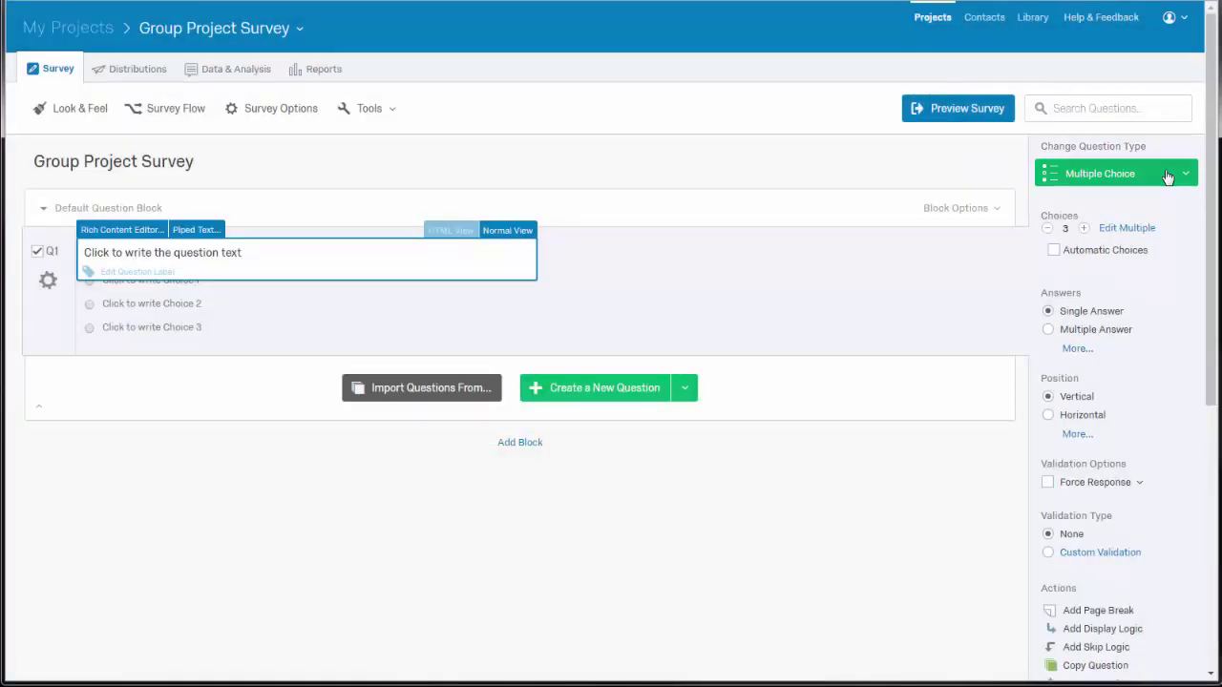
{"action": "left_click", "coordinate": [1167, 177]}
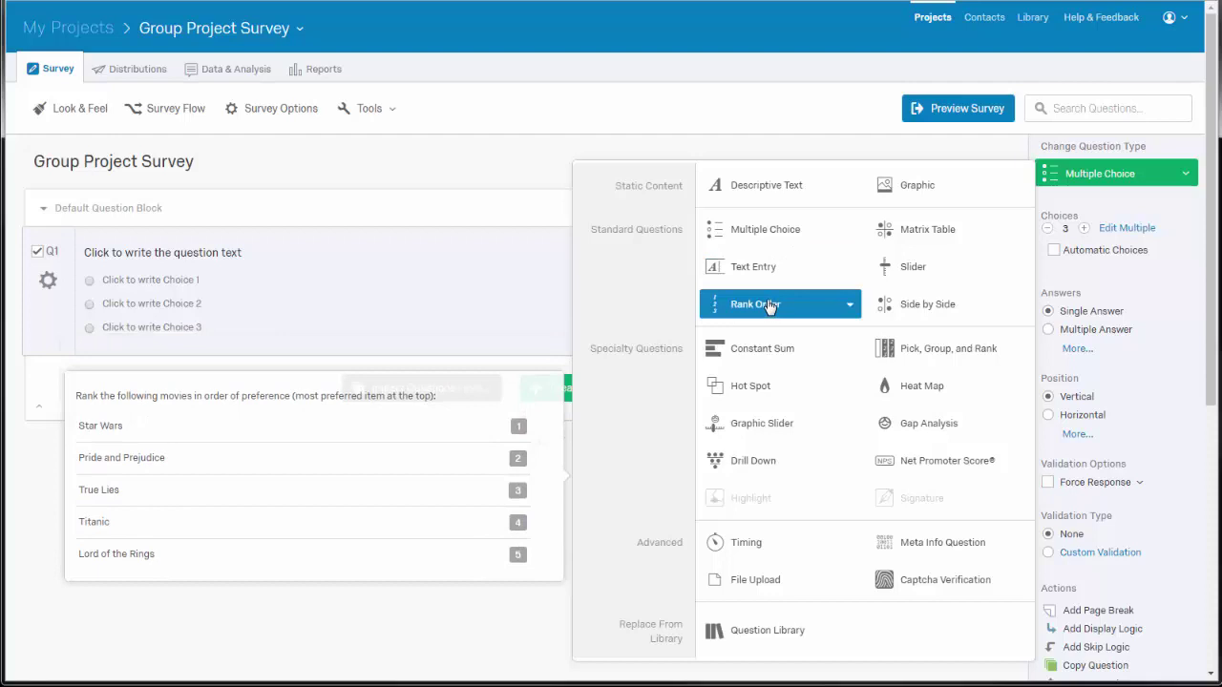
{"action": "left_click", "coordinate": [757, 195]}
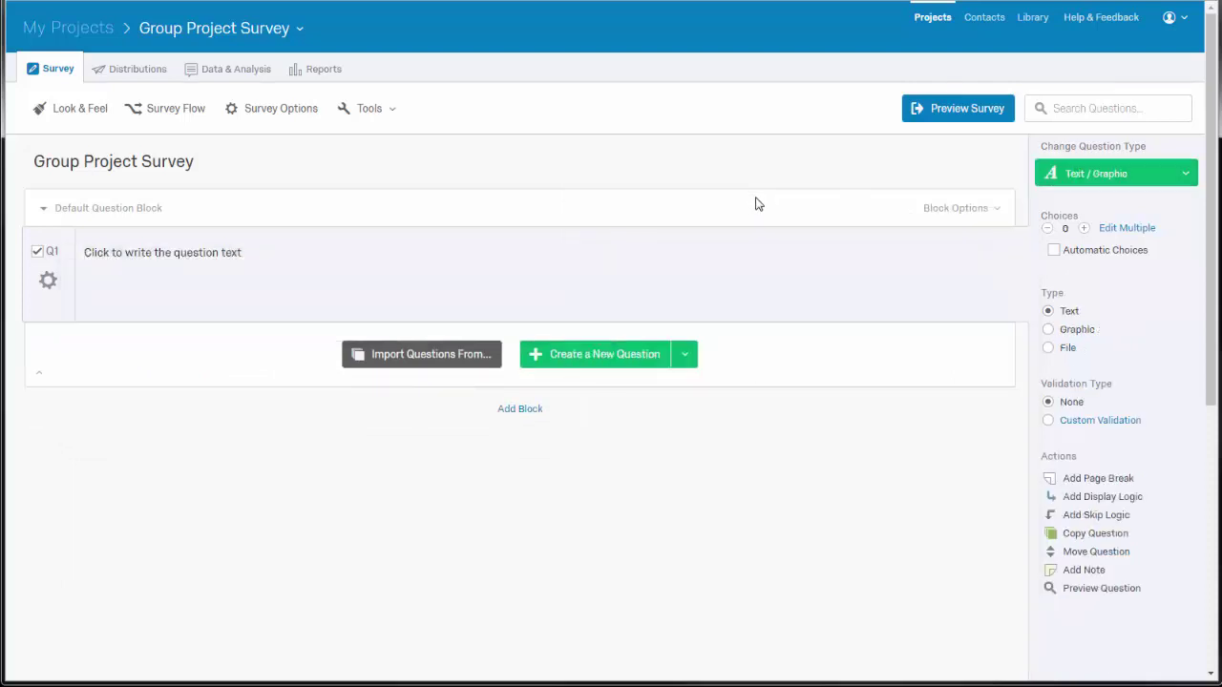
- Replace Q1's placeholder text with the copied consent form in the Rich Content Editor
{"action": "left_click", "coordinate": [217, 263]}
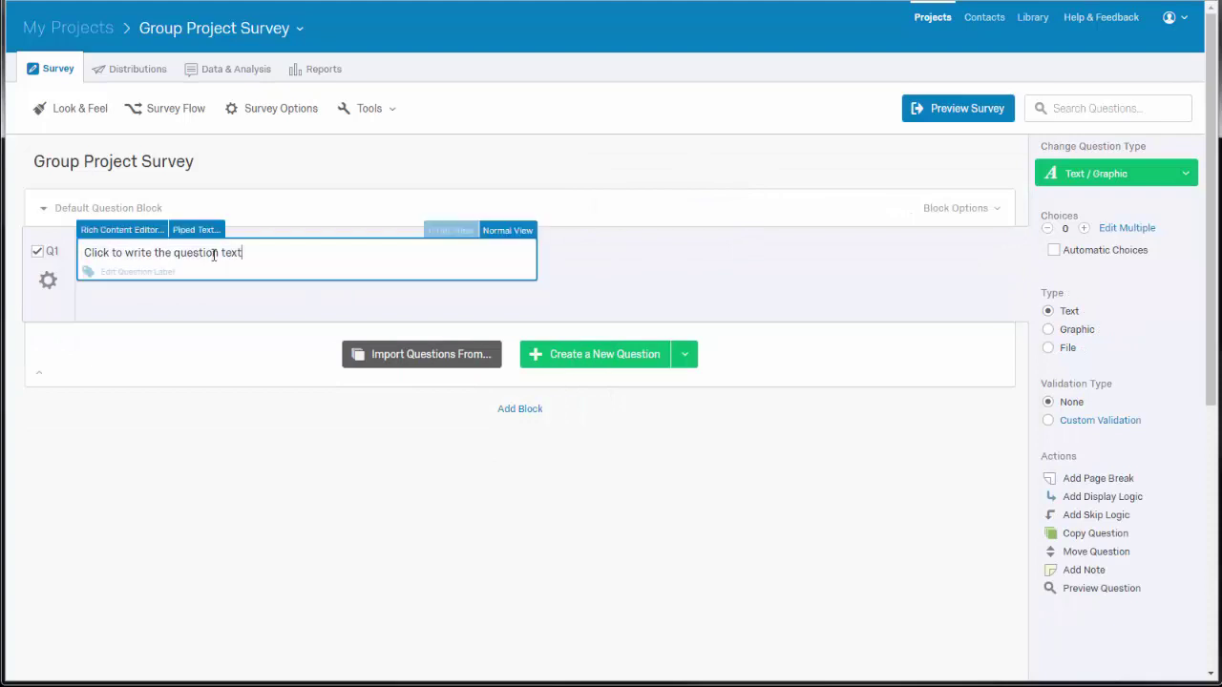
{"action": "left_click", "coordinate": [124, 230]}
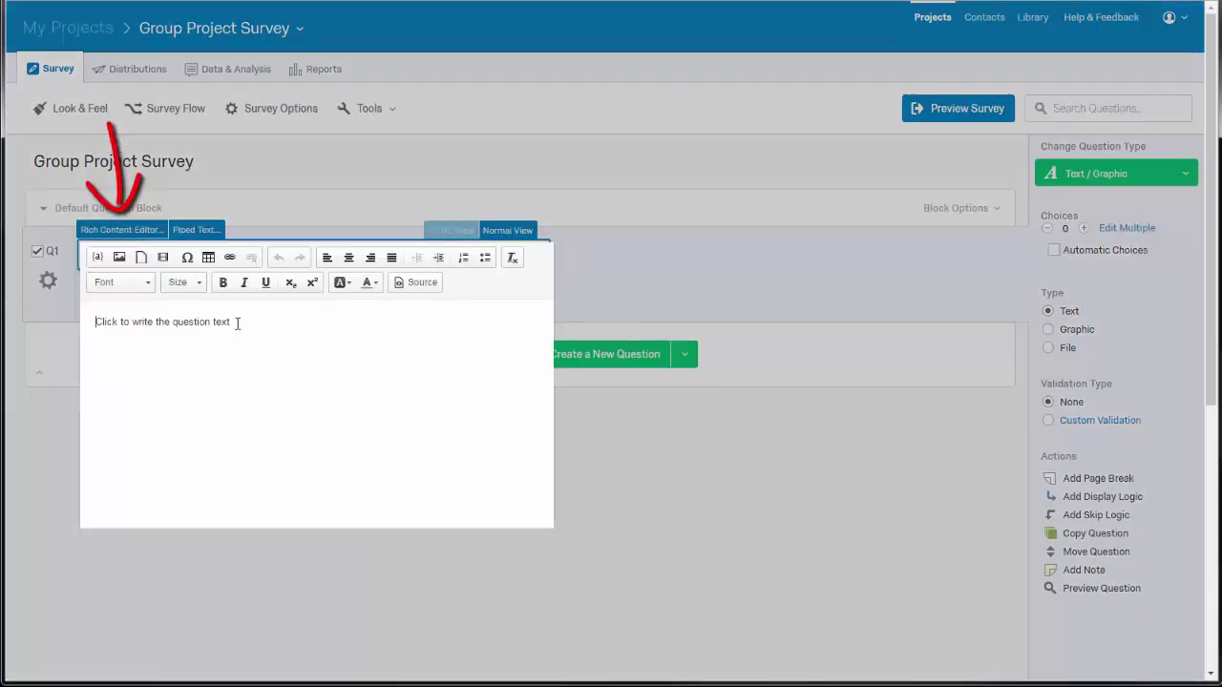
{"action": "left_click_drag", "start_coordinate": [238, 322], "coordinate": [91, 320]}
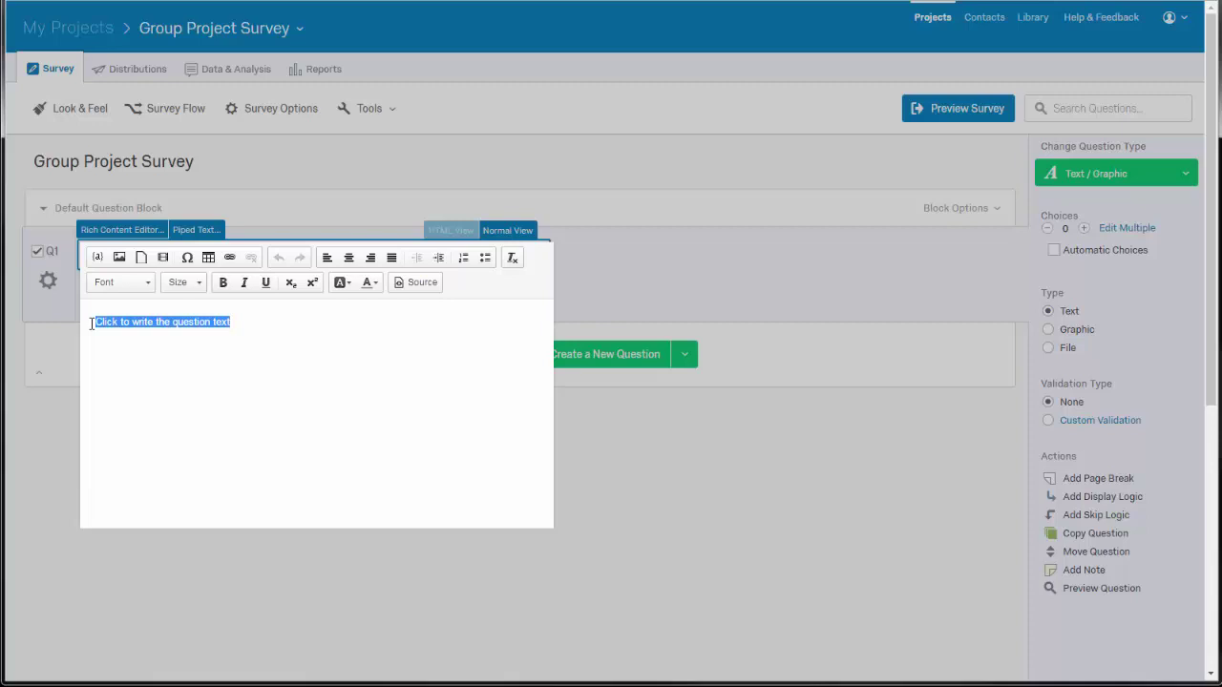
{"action": "key", "text": "ctrl+v"}
{"action": "scroll", "coordinate": [204, 405], "scroll_direction": "up", "scroll_amount": 5}
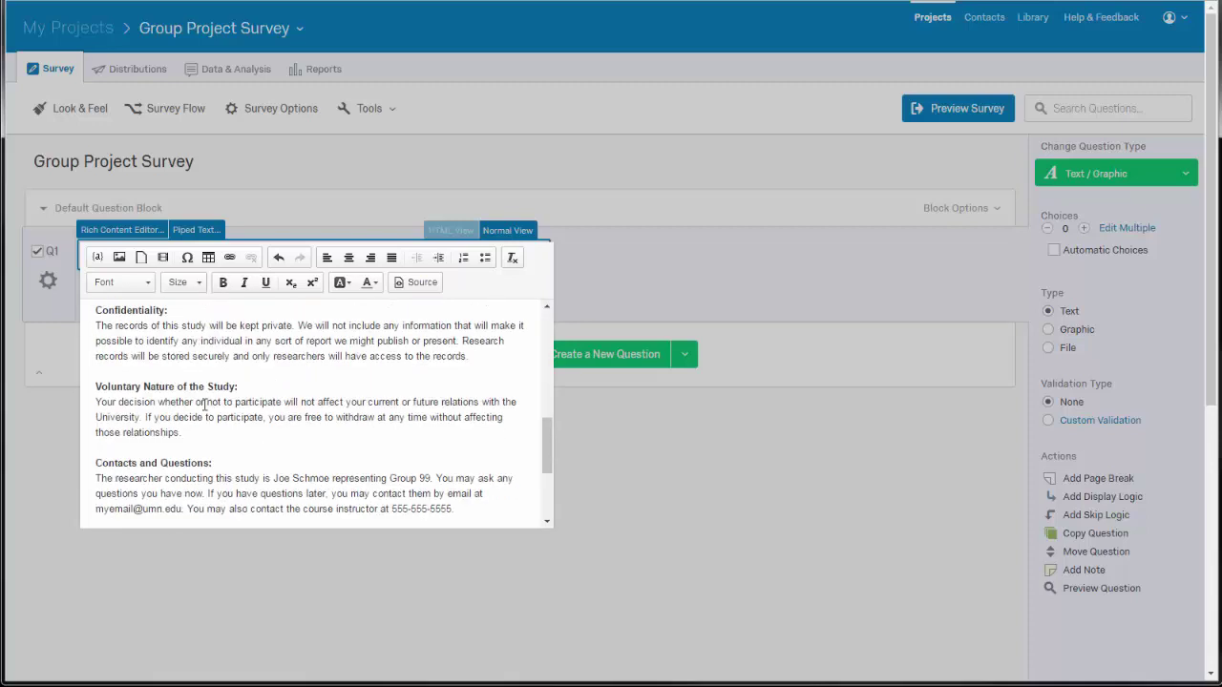
{"action": "scroll", "coordinate": [204, 405], "scroll_direction": "up", "scroll_amount": 5}
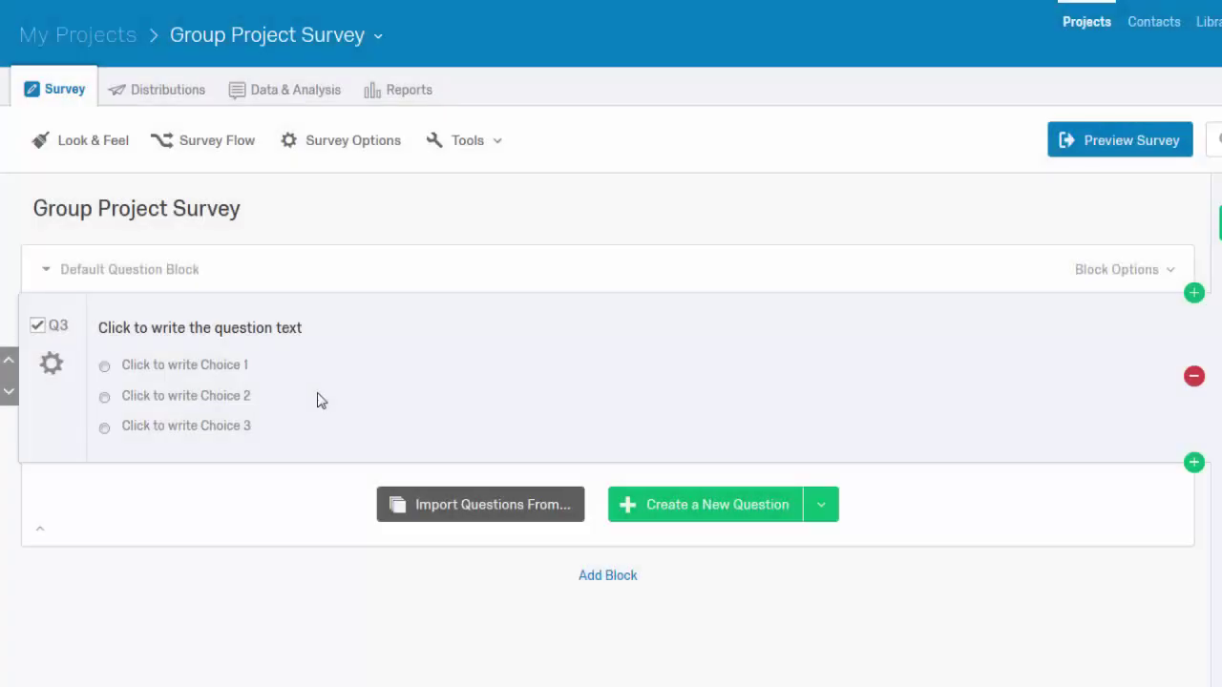
- Paste the consent form as the Q3 question text and bold its title lines "CONSENT STATEMENT" and "Administration of Research Project Survey"
{"action": "left_click", "coordinate": [287, 329]}
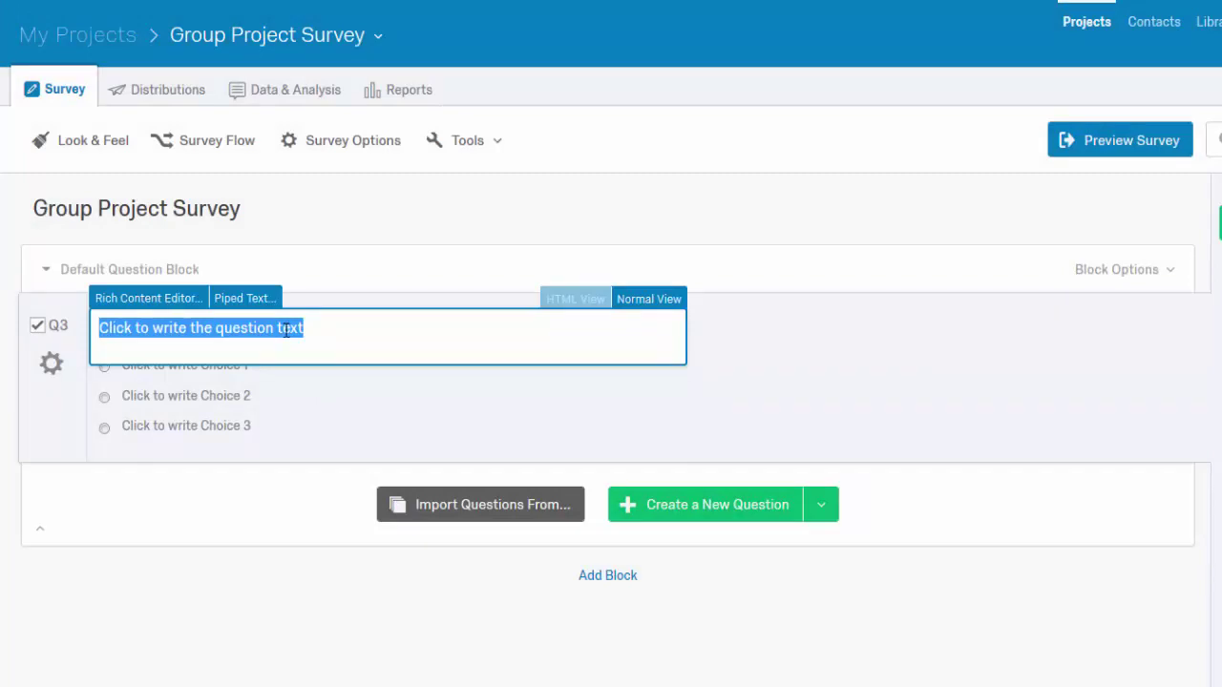
{"action": "key", "text": "ctrl+v"}
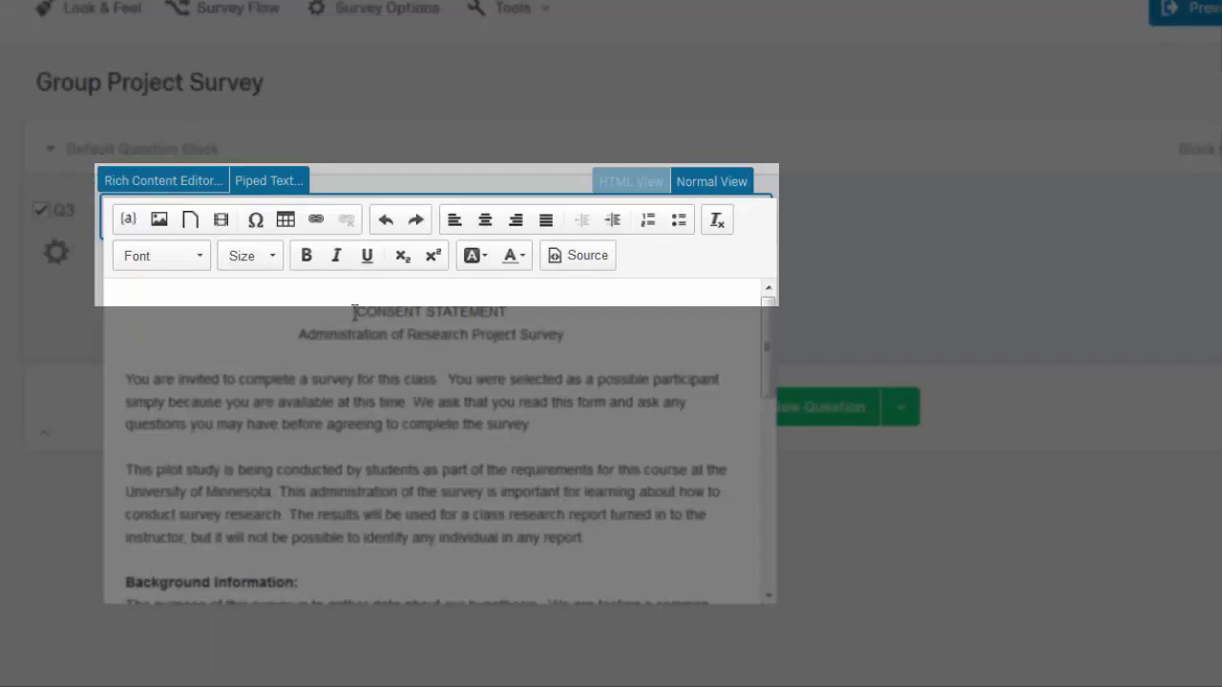
{"action": "left_click_drag", "start_coordinate": [355, 311], "coordinate": [567, 340]}
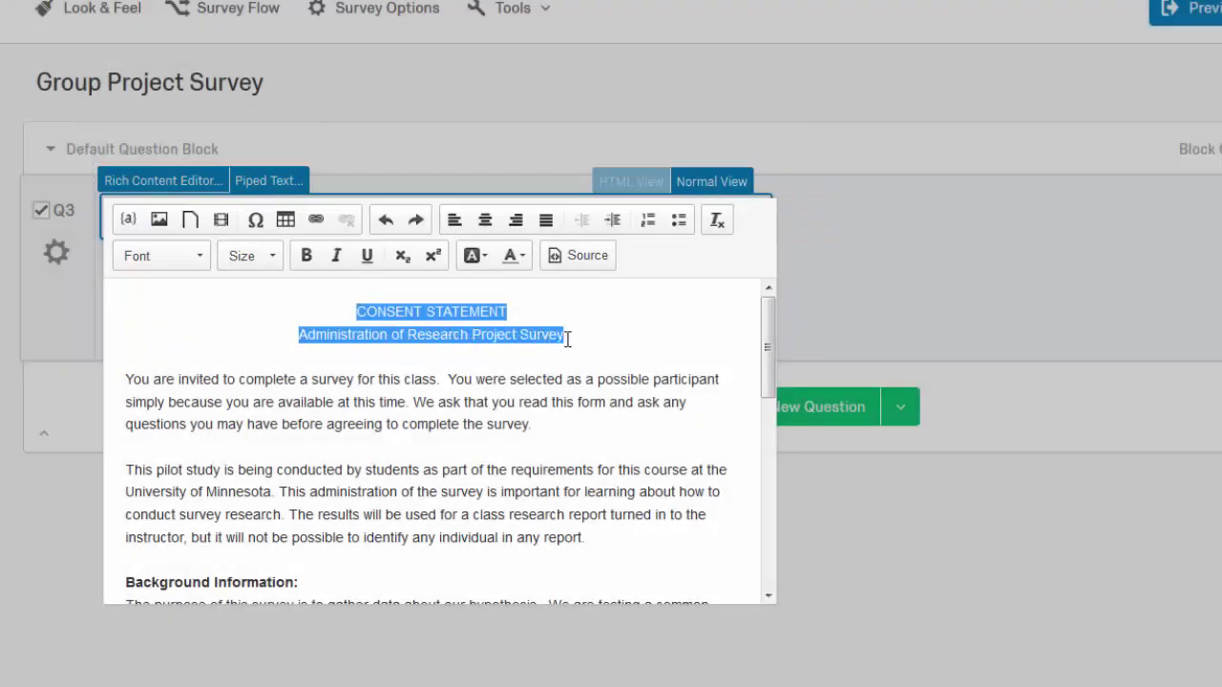
{"action": "left_click", "coordinate": [306, 255]}
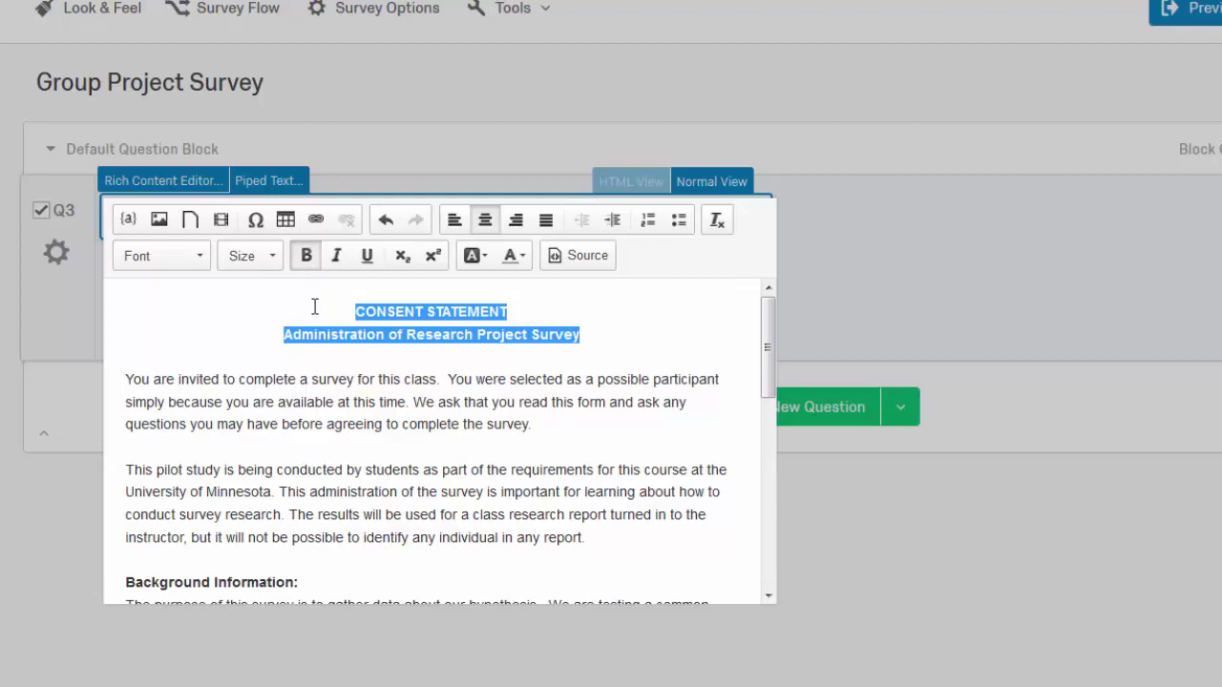
{"action": "left_click", "coordinate": [315, 307]}
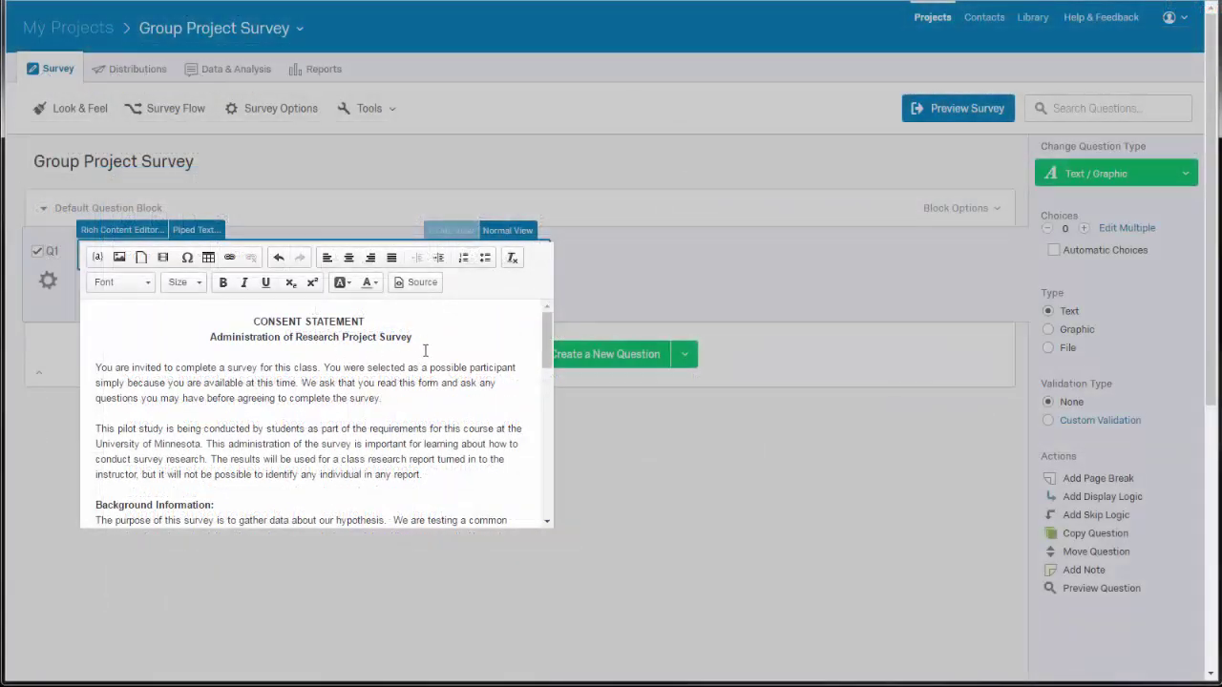
{"action": "left_click", "coordinate": [600, 299]}
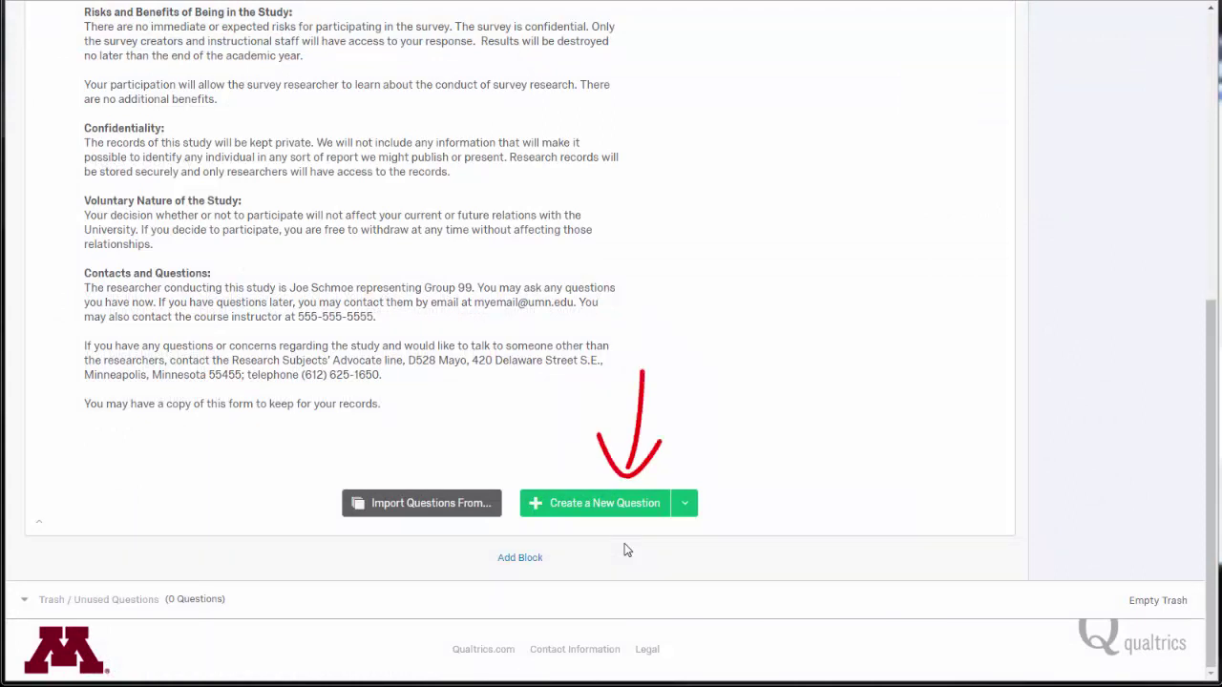
- Add a question reading "By agreeing to participate you are indicating that: you are least 18 years of age and you have read and comprehend the informed consent."
{"action": "left_click", "coordinate": [621, 505]}
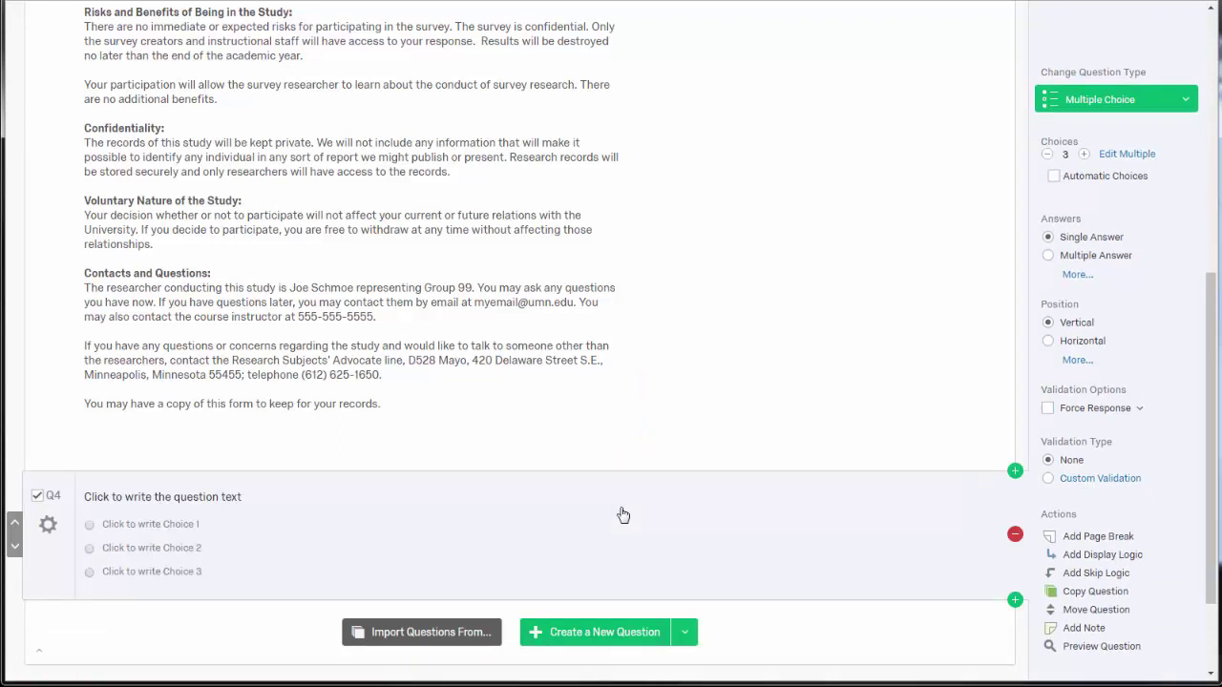
{"action": "left_click", "coordinate": [225, 499]}
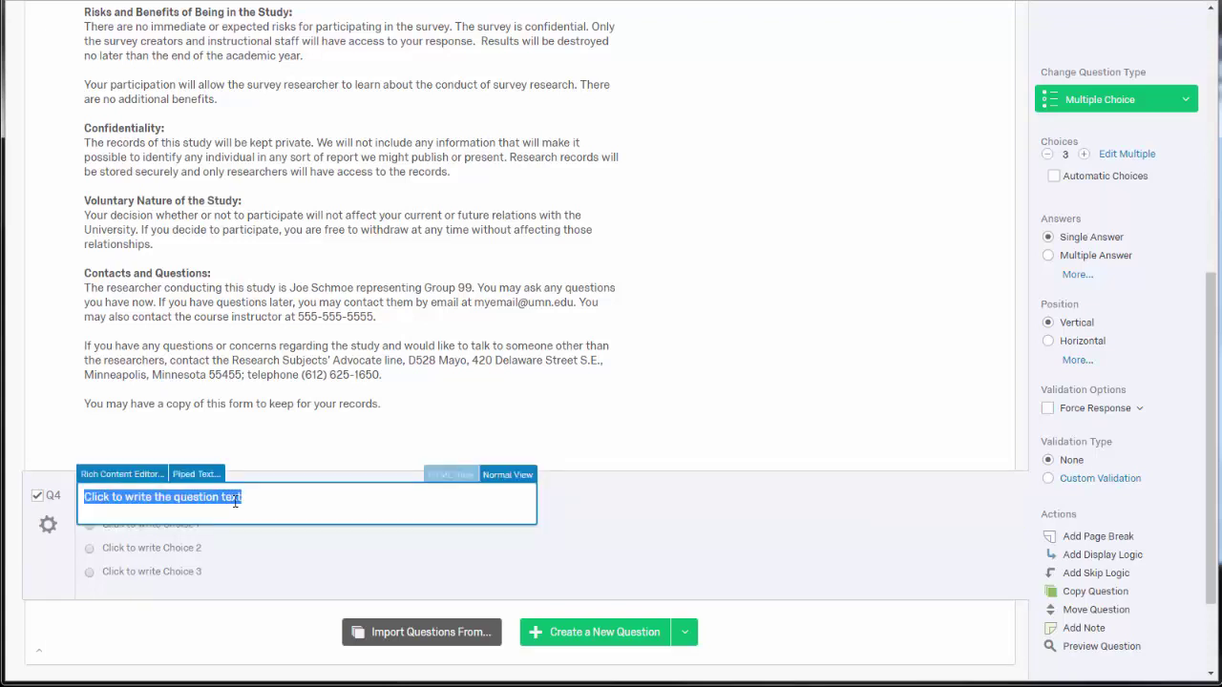
{"action": "type", "text": "B"}
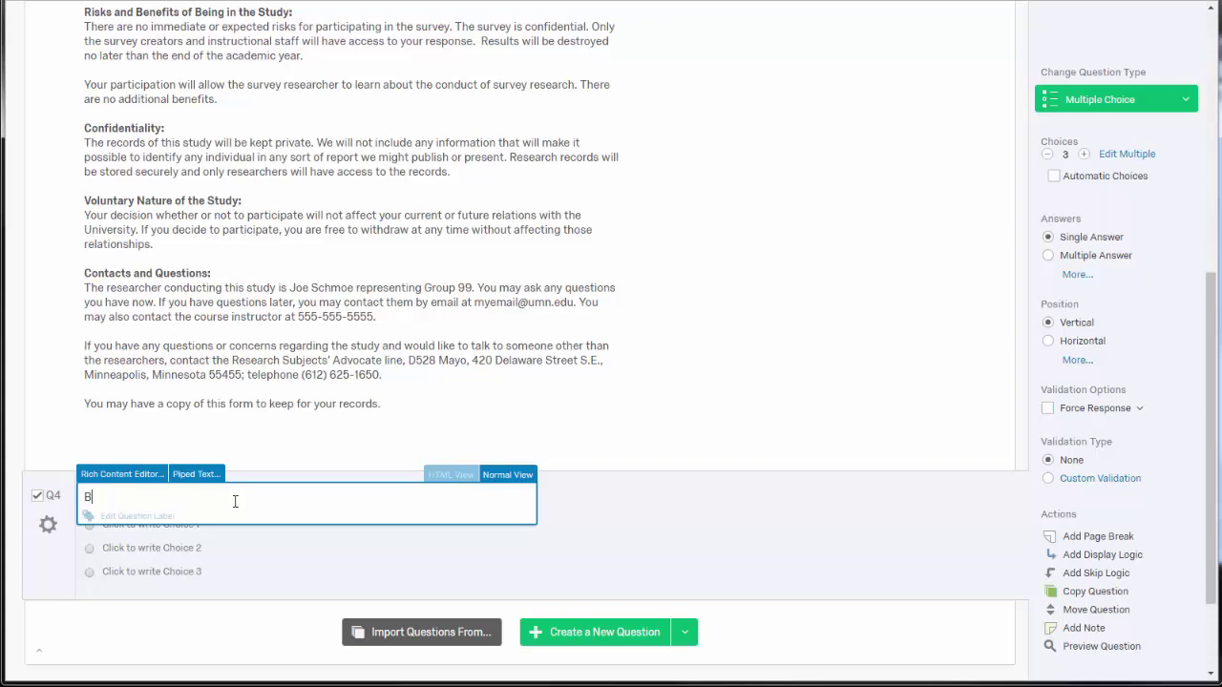
{"action": "type", "text": "nsent."}
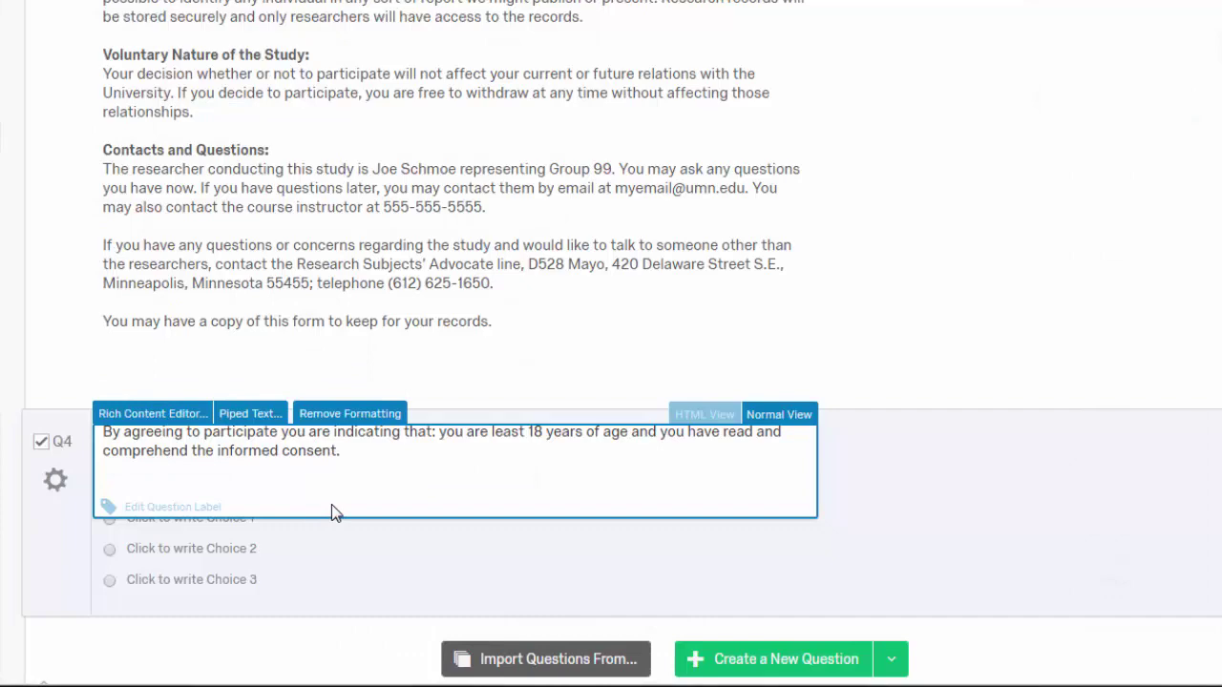
{"action": "left_click", "coordinate": [865, 461]}
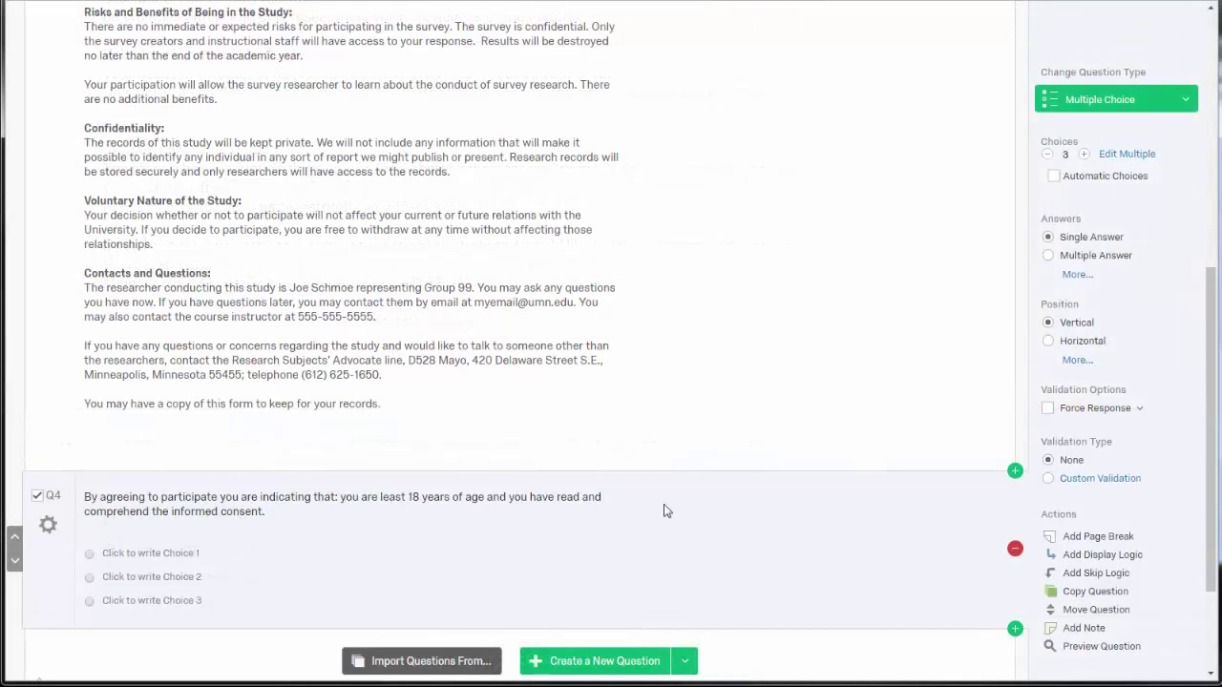
- Set the number of choices for the new consent agreement question to 1
{"action": "left_click", "coordinate": [1067, 155]}
{"action": "key", "text": "BackSpace"}
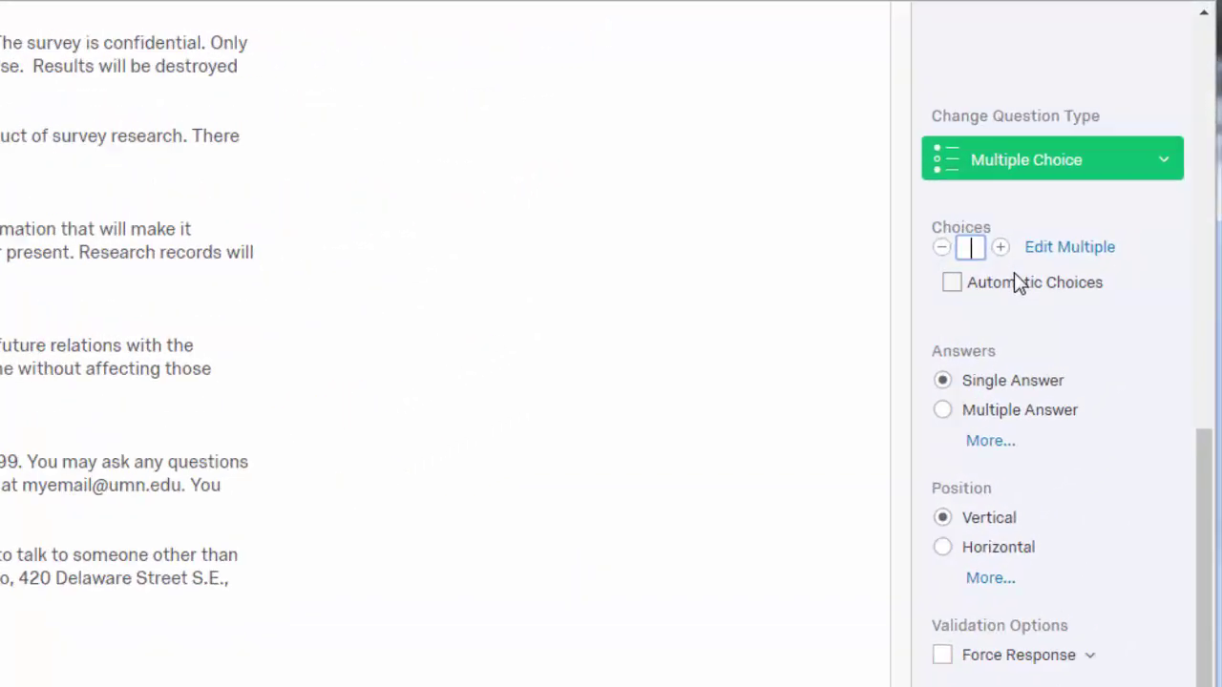
{"action": "type", "text": "1"}
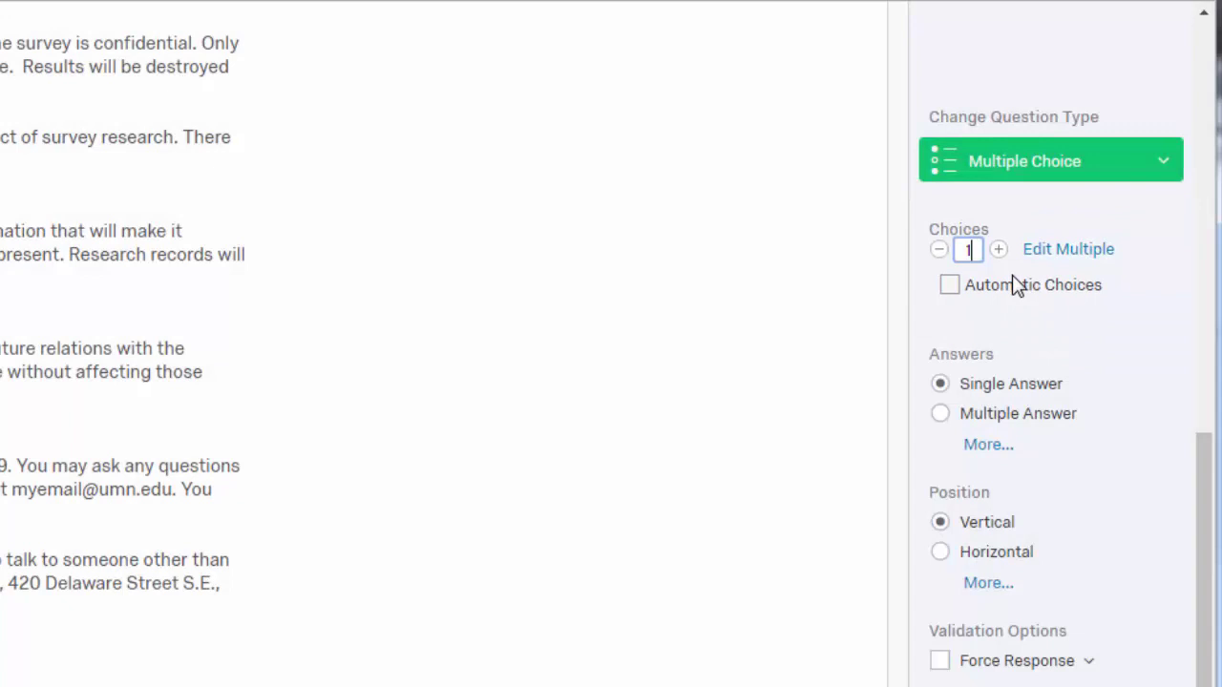
{"action": "left_click", "coordinate": [904, 417]}
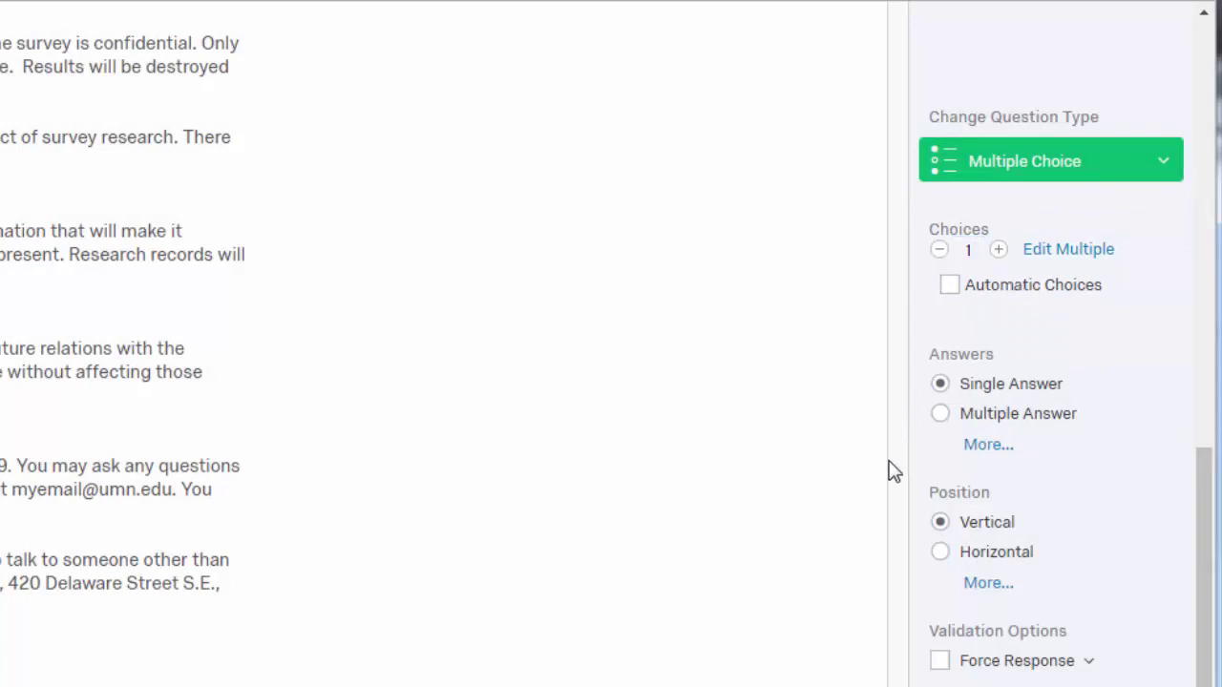
- Label the consent question's only choice "Yes, I have read the informed consent."
{"action": "scroll", "coordinate": [888, 468], "scroll_direction": "down", "scroll_amount": 2}
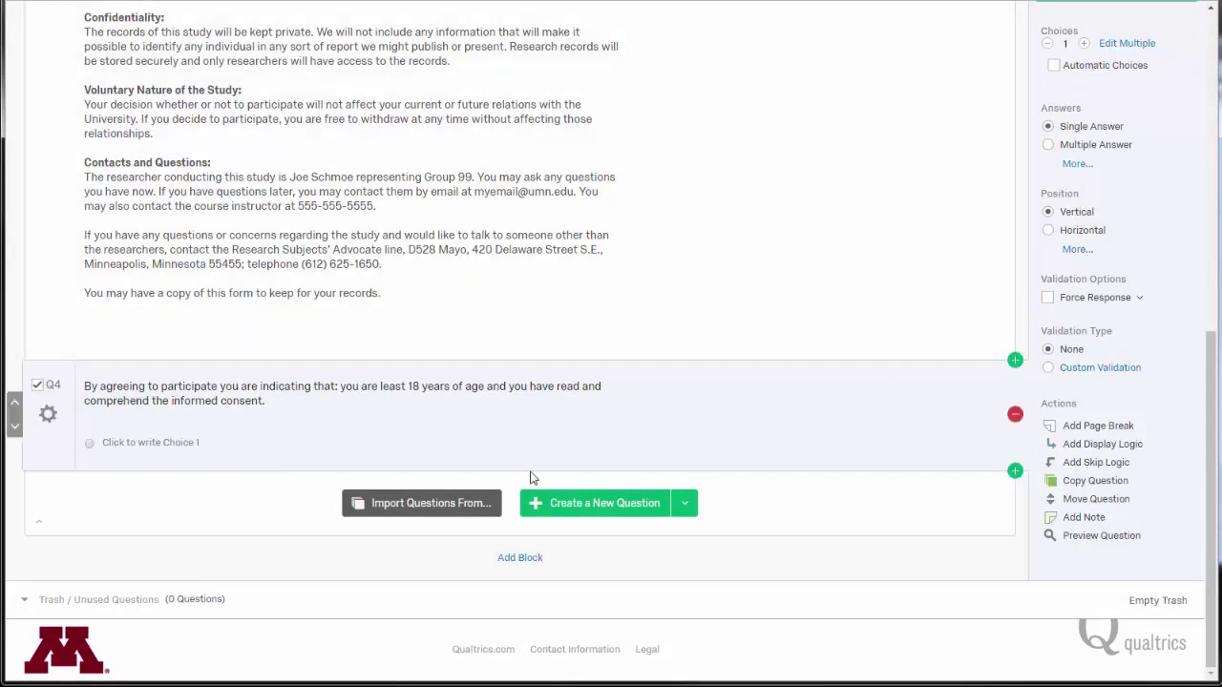
{"action": "left_click", "coordinate": [191, 445]}
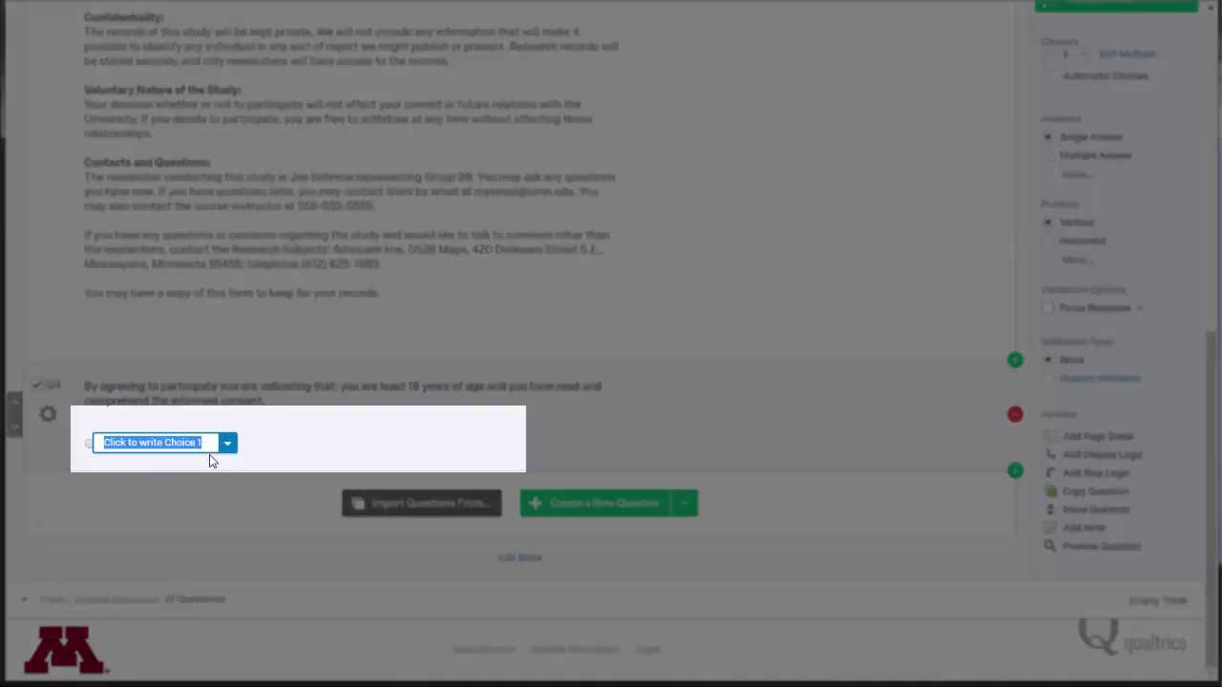
{"action": "type", "text": "Yes, I h"}
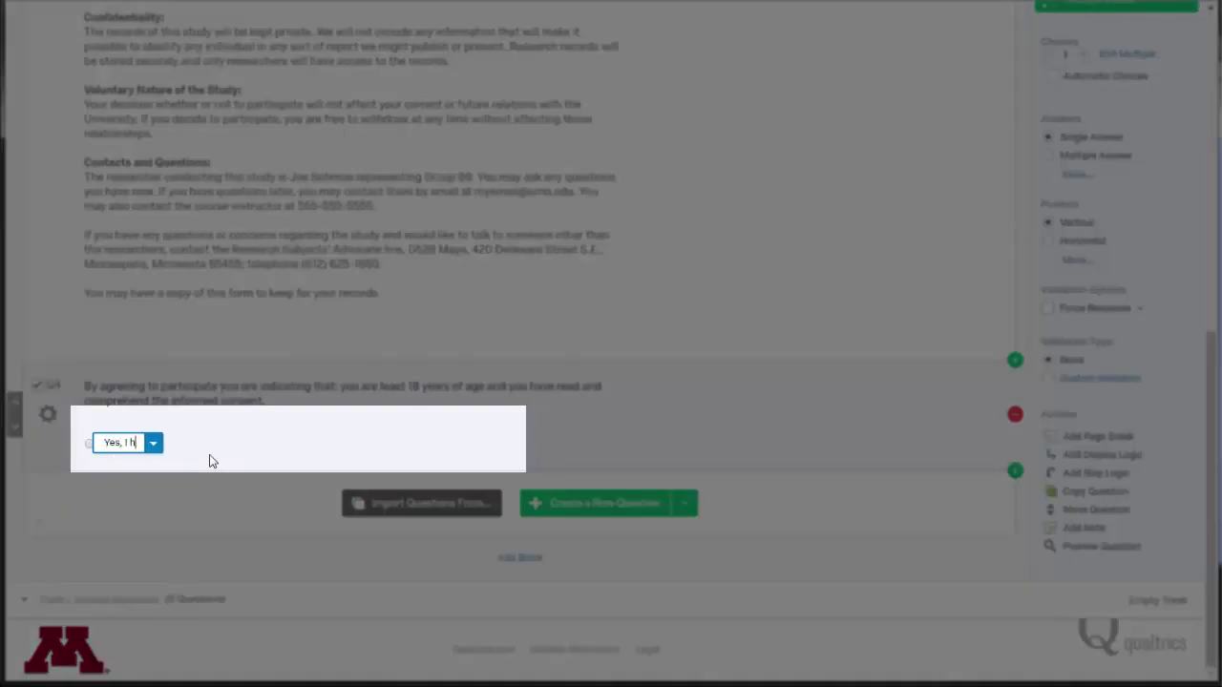
{"action": "type", "text": "ave read the"}
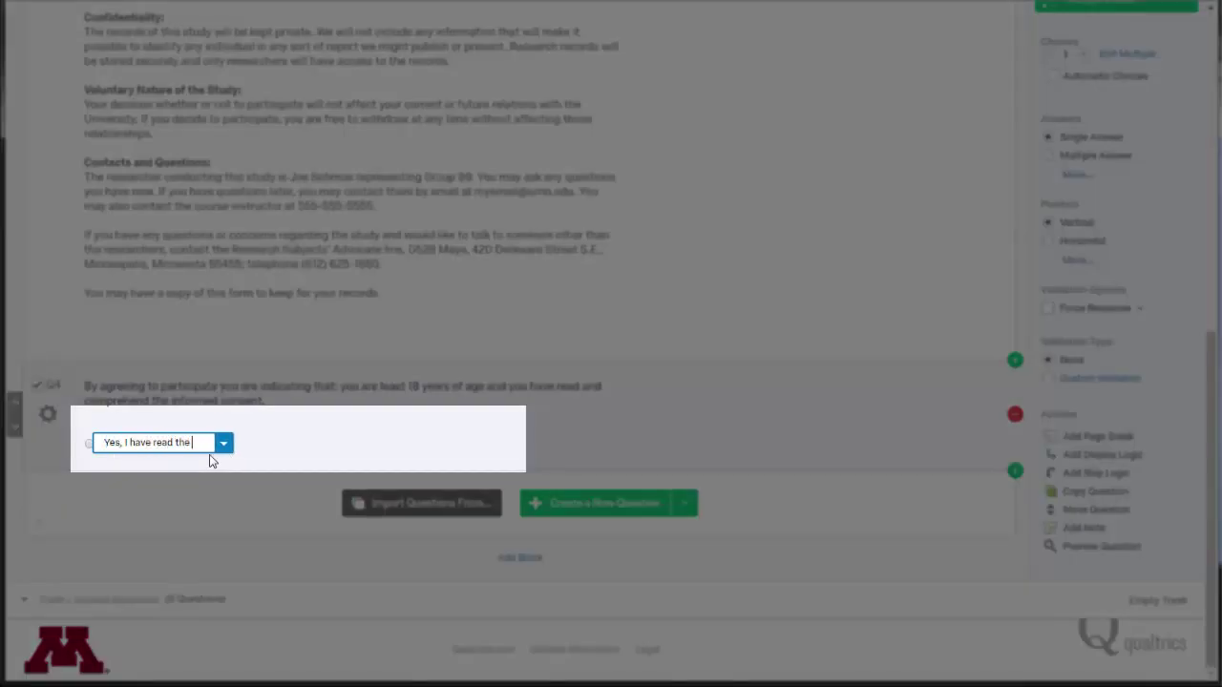
{"action": "type", "text": " informed cons"}
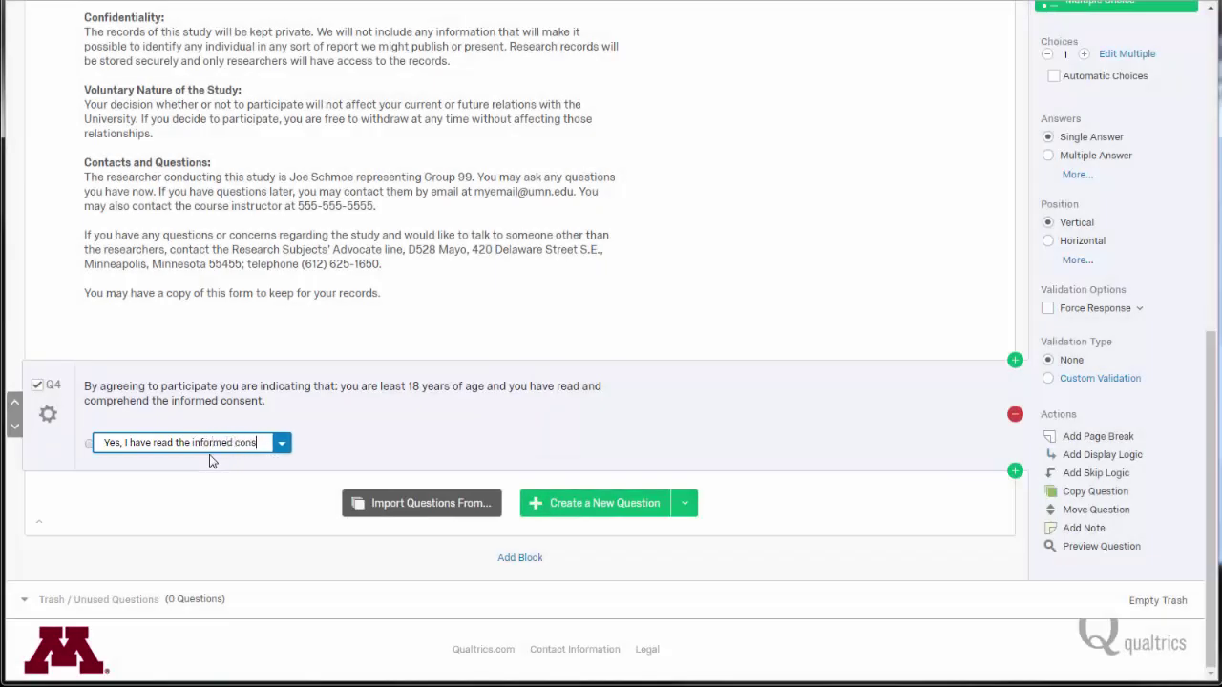
{"action": "type", "text": "ent."}
{"action": "left_click", "coordinate": [323, 457]}
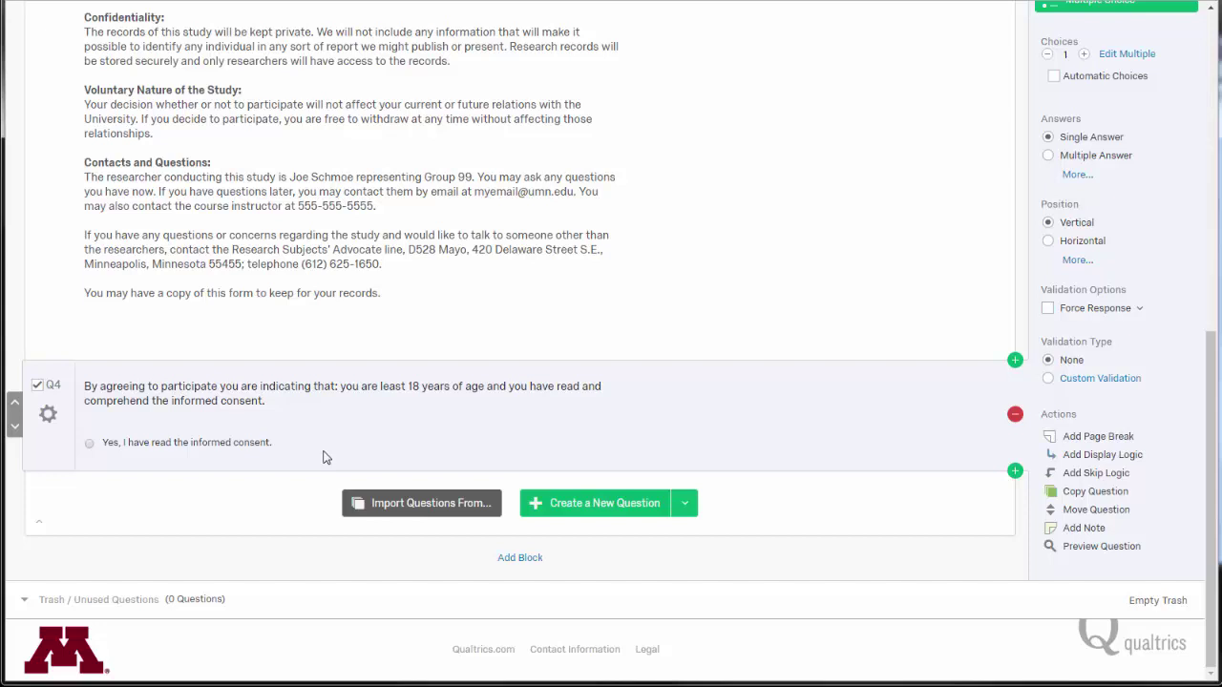
- Force a response to the consent agreement question and add a page break after it
{"action": "left_click", "coordinate": [1049, 310]}
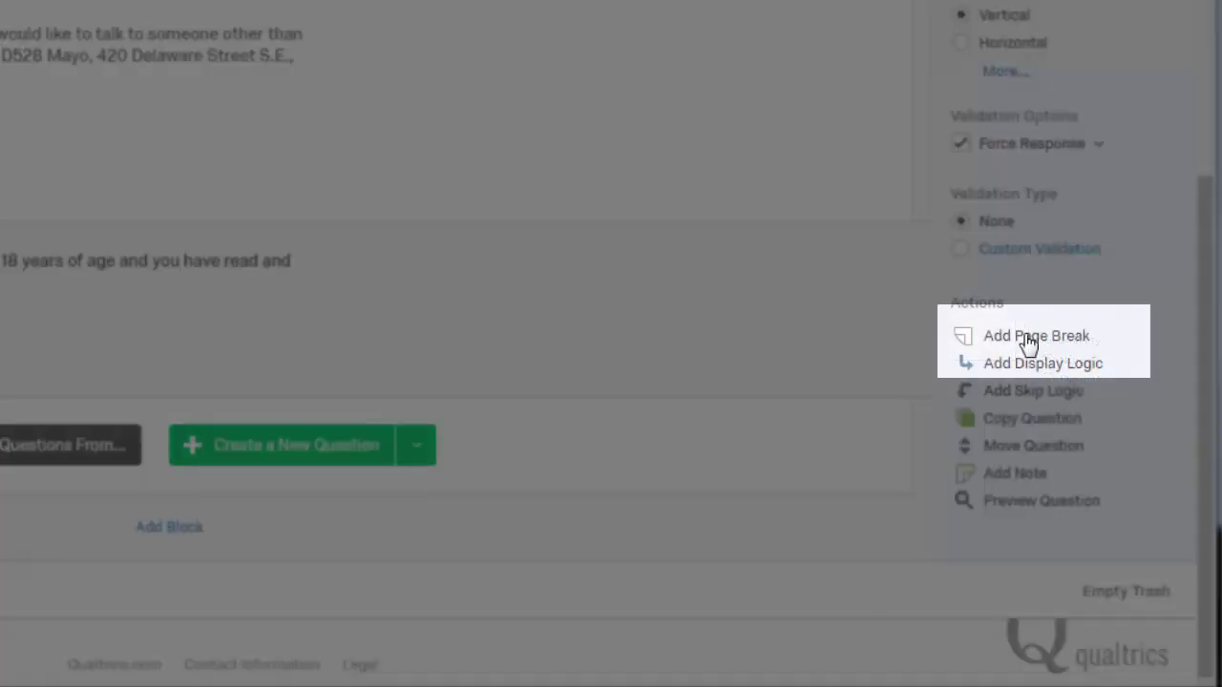
{"action": "left_click", "coordinate": [1028, 342]}
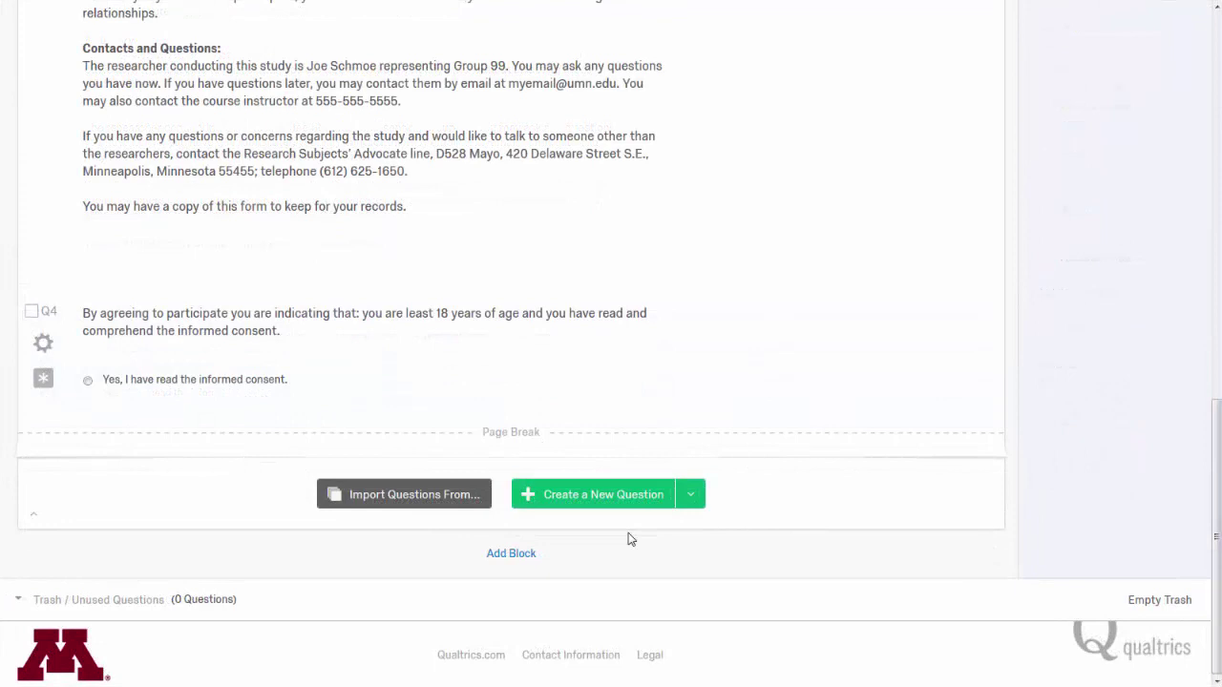
- Add a question "Which of these activities do you most prefer?" with the choices "Roller skating or roller blading" and "Bike riding"
{"action": "left_click", "coordinate": [604, 502]}
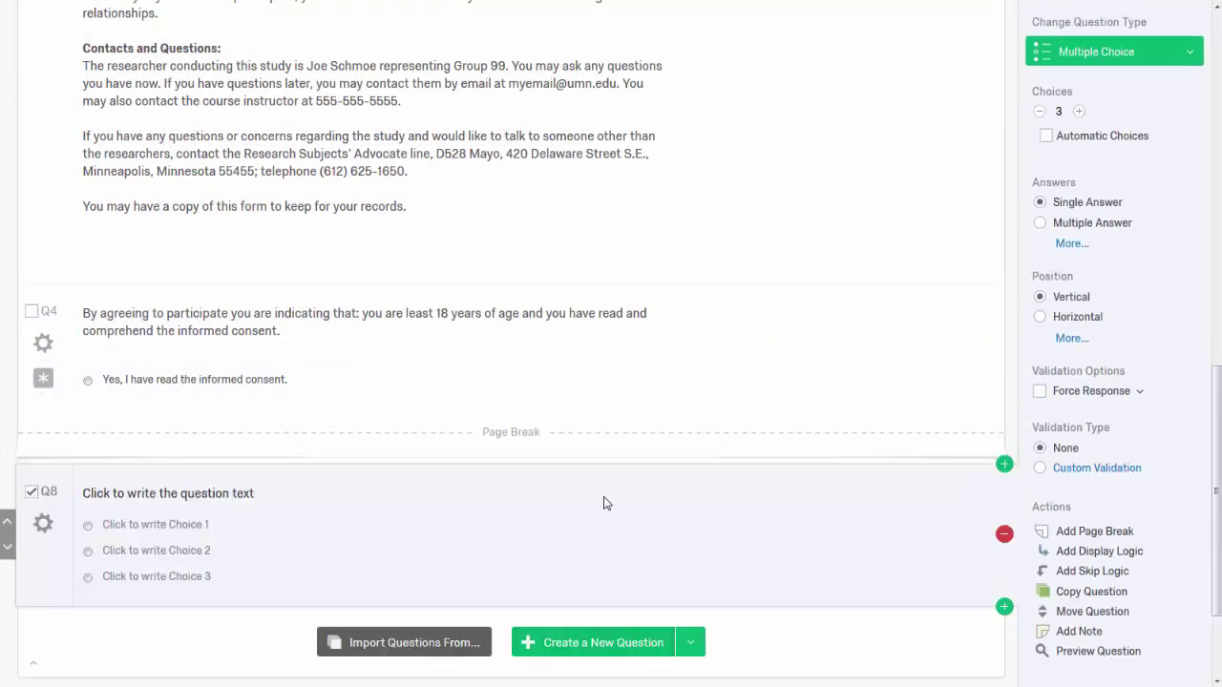
{"action": "scroll", "coordinate": [587, 506], "scroll_direction": "down", "scroll_amount": 2}
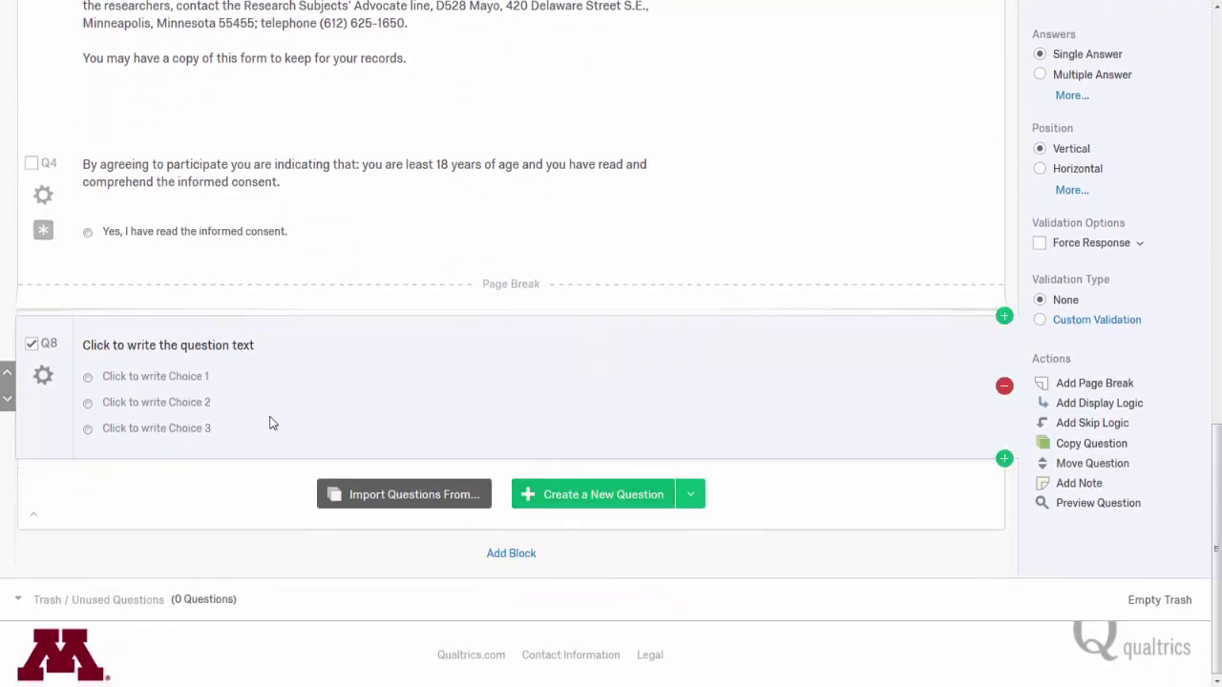
{"action": "left_click", "coordinate": [153, 356]}
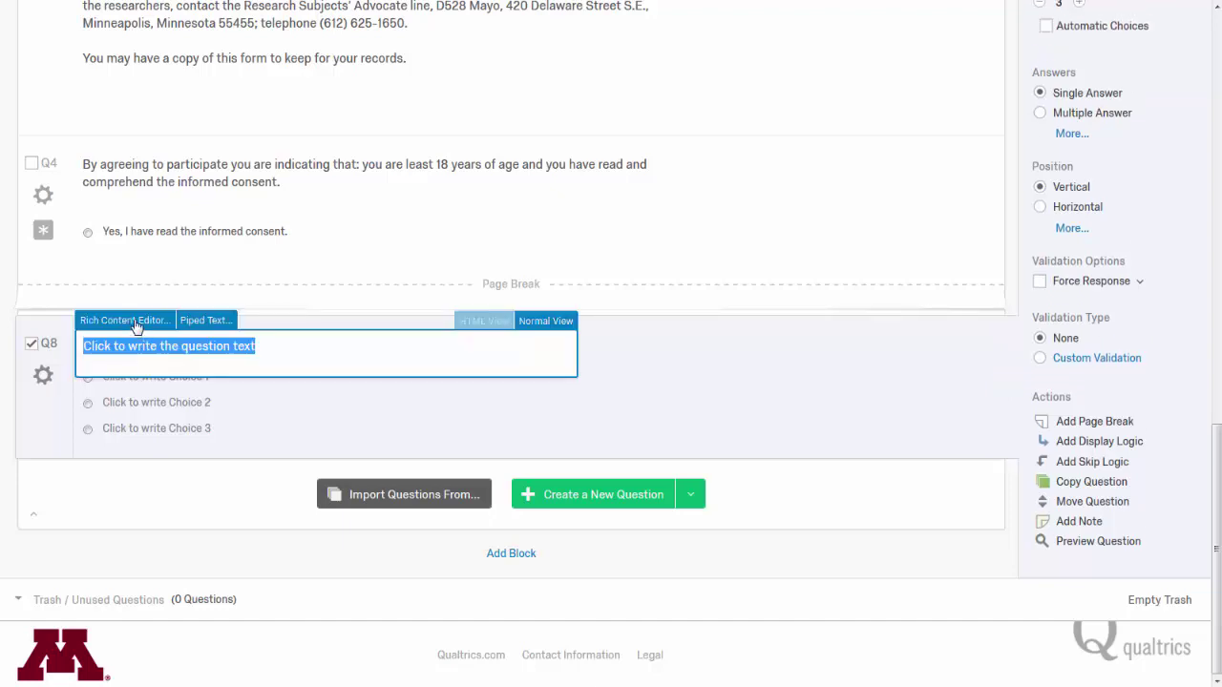
{"action": "left_click", "coordinate": [134, 323]}
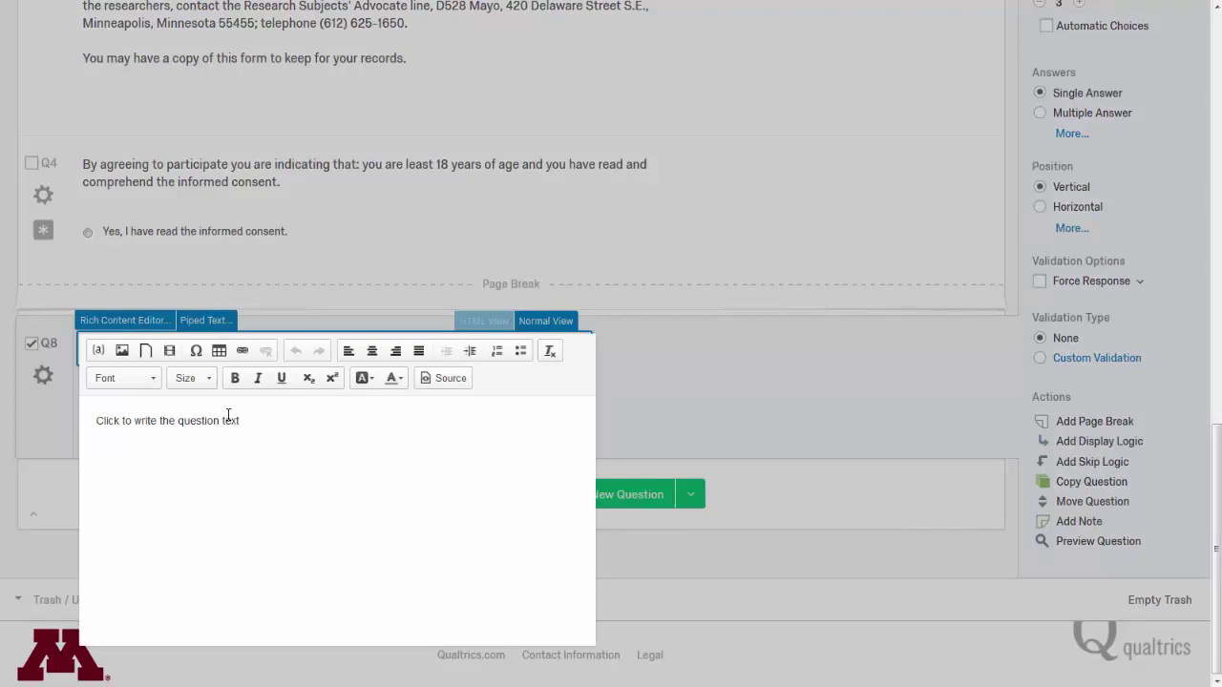
{"action": "left_click_drag", "start_coordinate": [246, 423], "coordinate": [93, 407]}
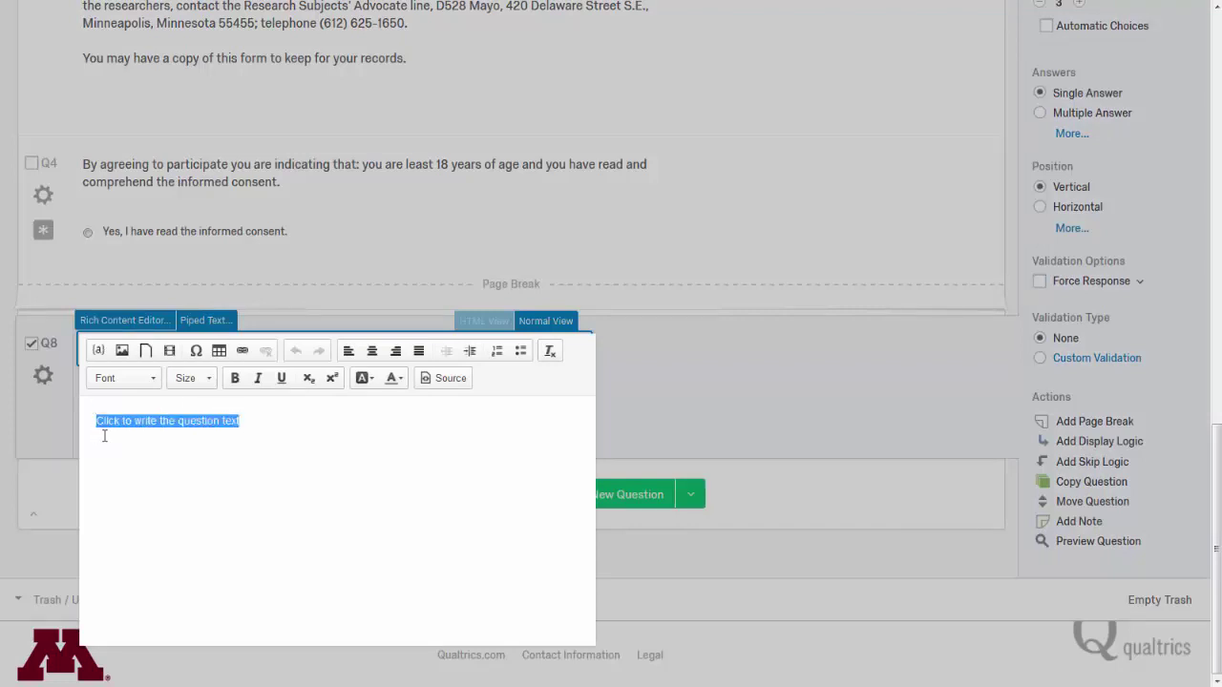
{"action": "type", "text": "Which of these activities do you most prefer?"}
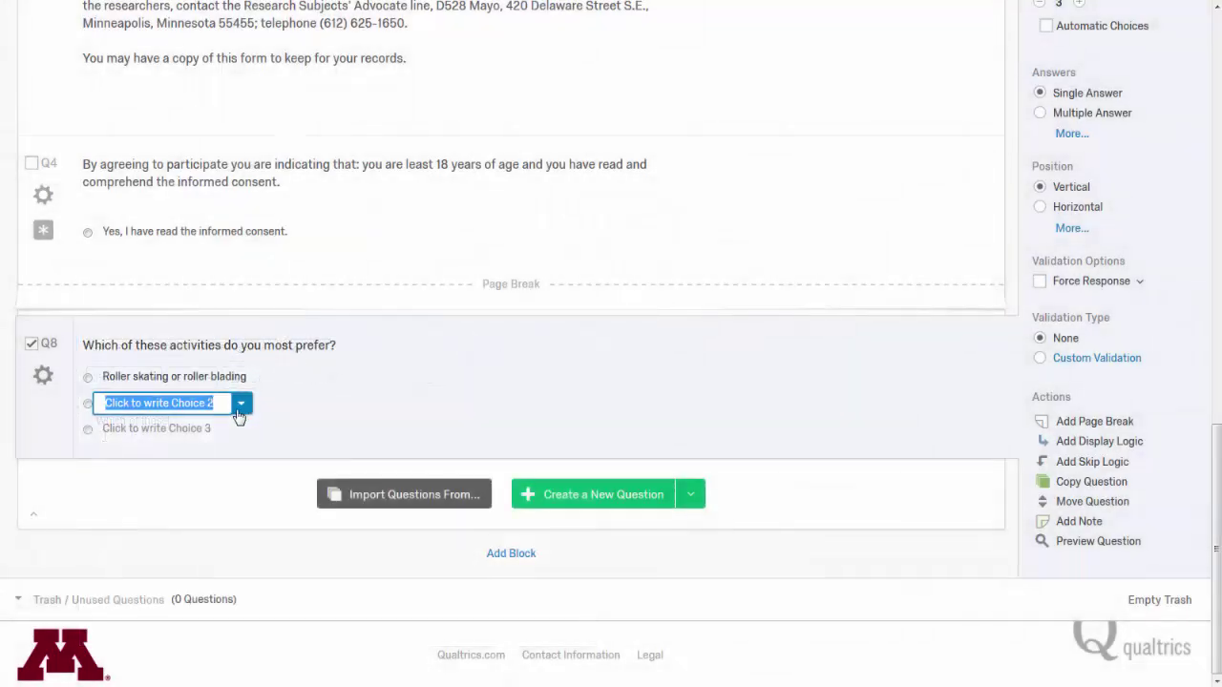
{"action": "type", "text": "Bike ri"}
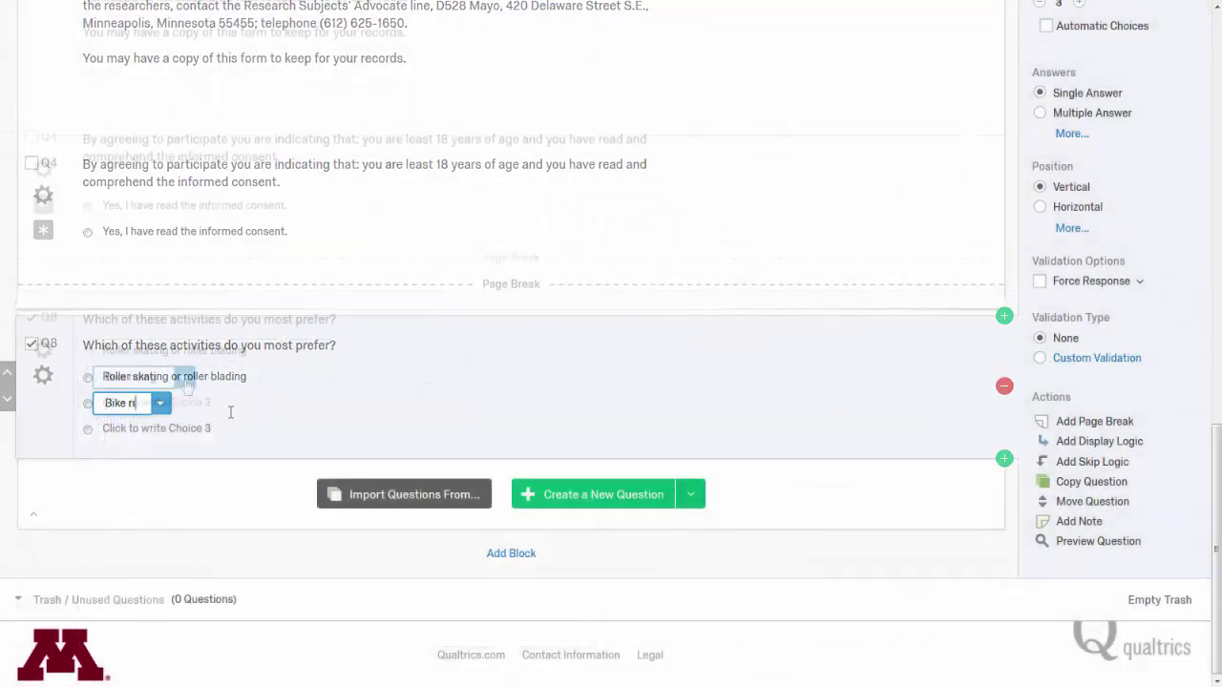
{"action": "left_click", "coordinate": [183, 380]}
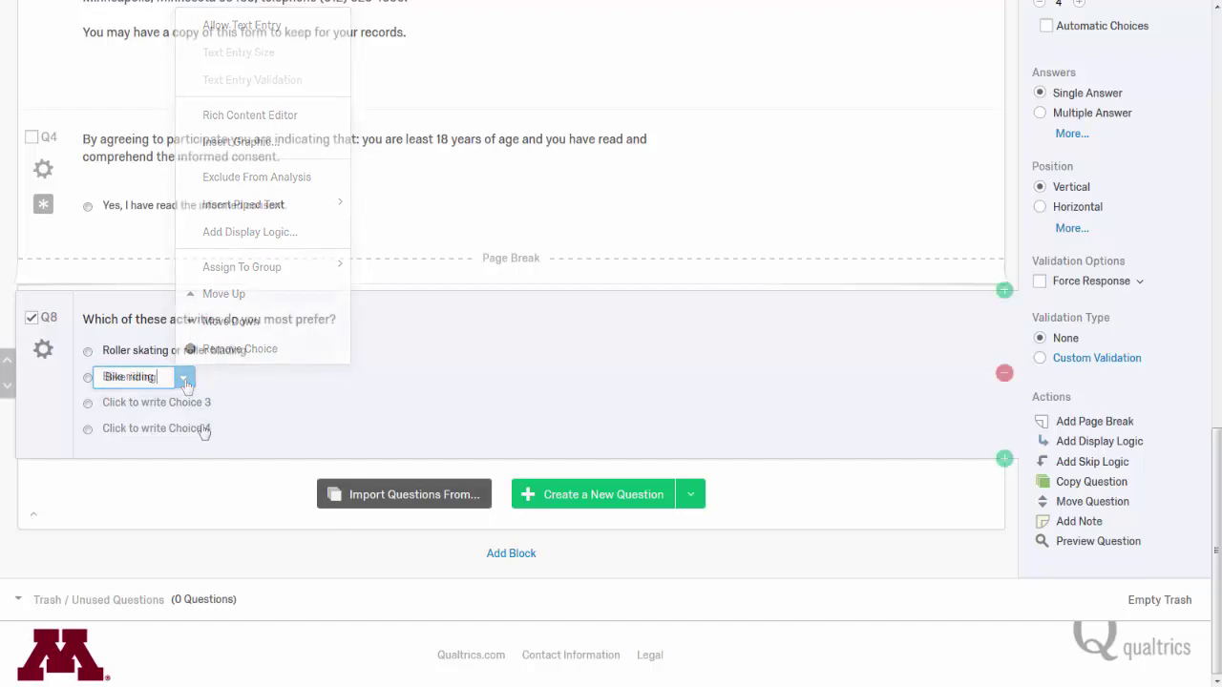
- Remove the activity question's extra fourth choice by setting its number of choices to 3
{"action": "left_click", "coordinate": [220, 429]}
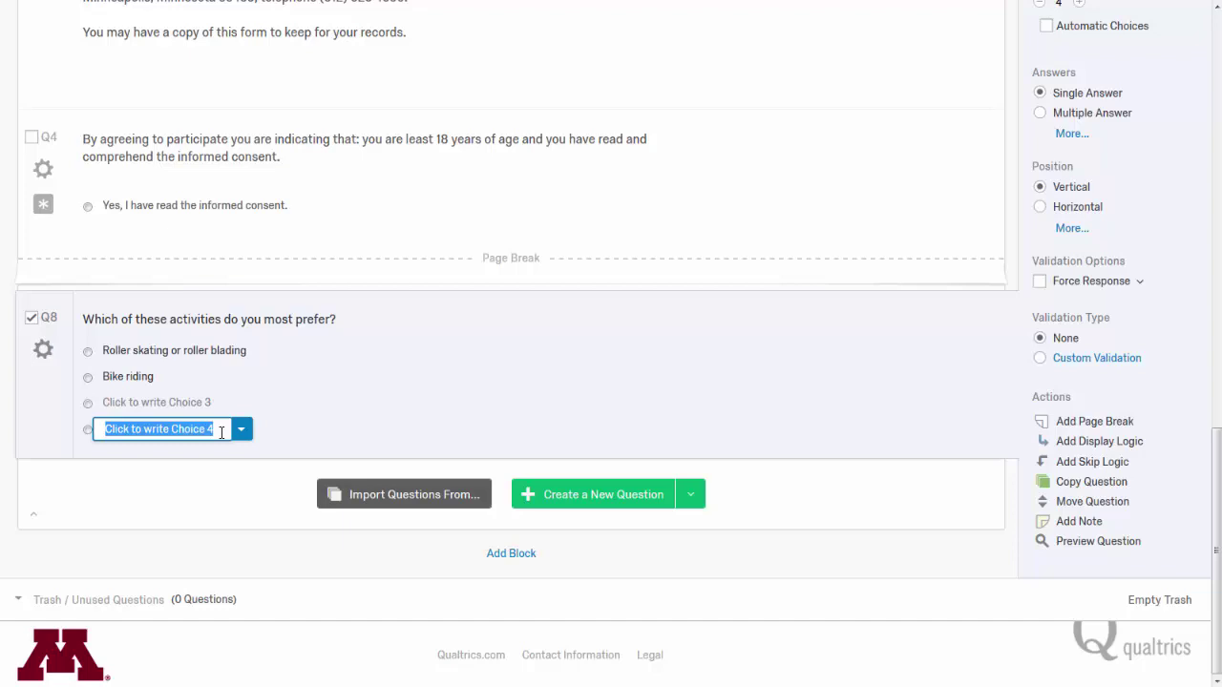
{"action": "key", "text": "BackSpace"}
{"action": "key", "text": "BackSpace"}
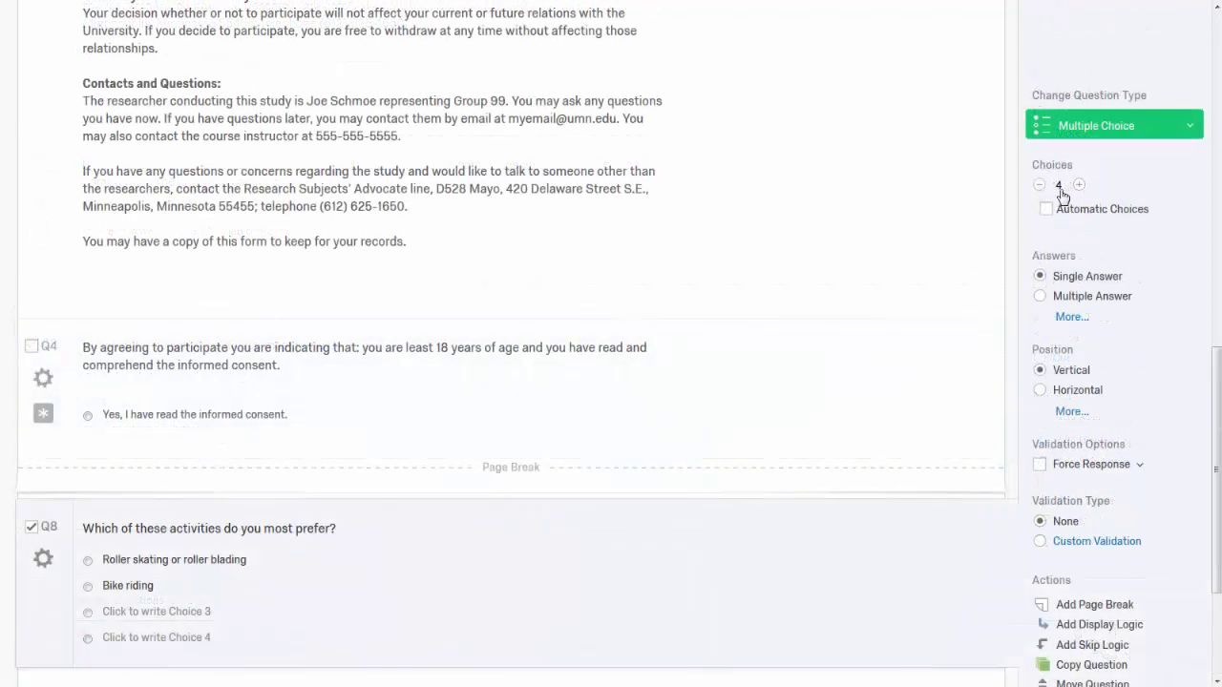
{"action": "double_click", "coordinate": [1059, 186]}
{"action": "key", "text": "BackSpace"}
{"action": "type", "text": "3"}
{"action": "left_click", "coordinate": [1100, 193]}
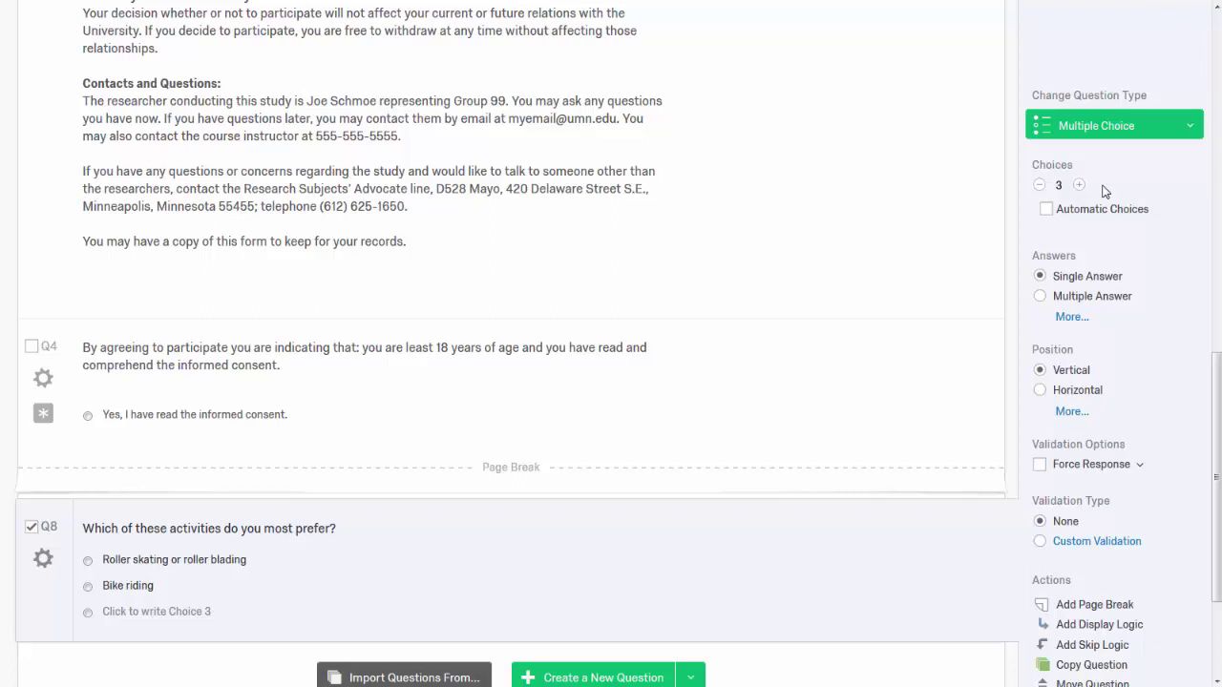
- Make "What do you like most about the activity you selected?" a Text Entry question with the Multi Line text type
{"action": "left_click", "coordinate": [1105, 132]}
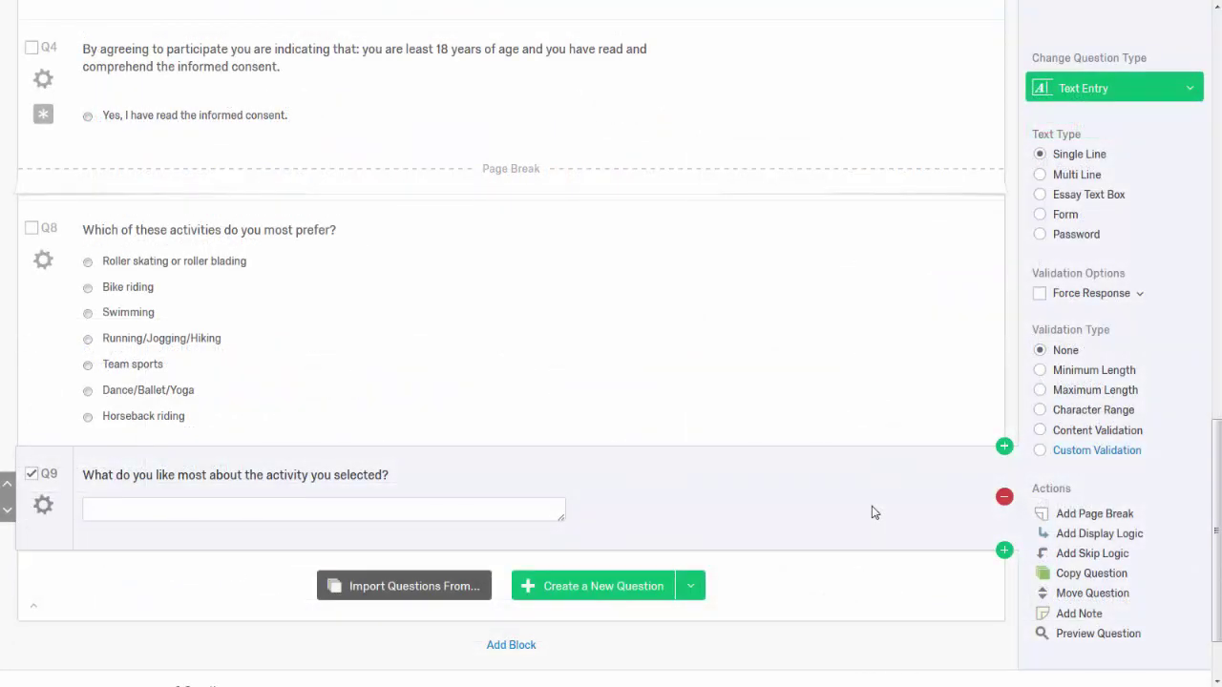
{"action": "left_click", "coordinate": [1040, 175]}
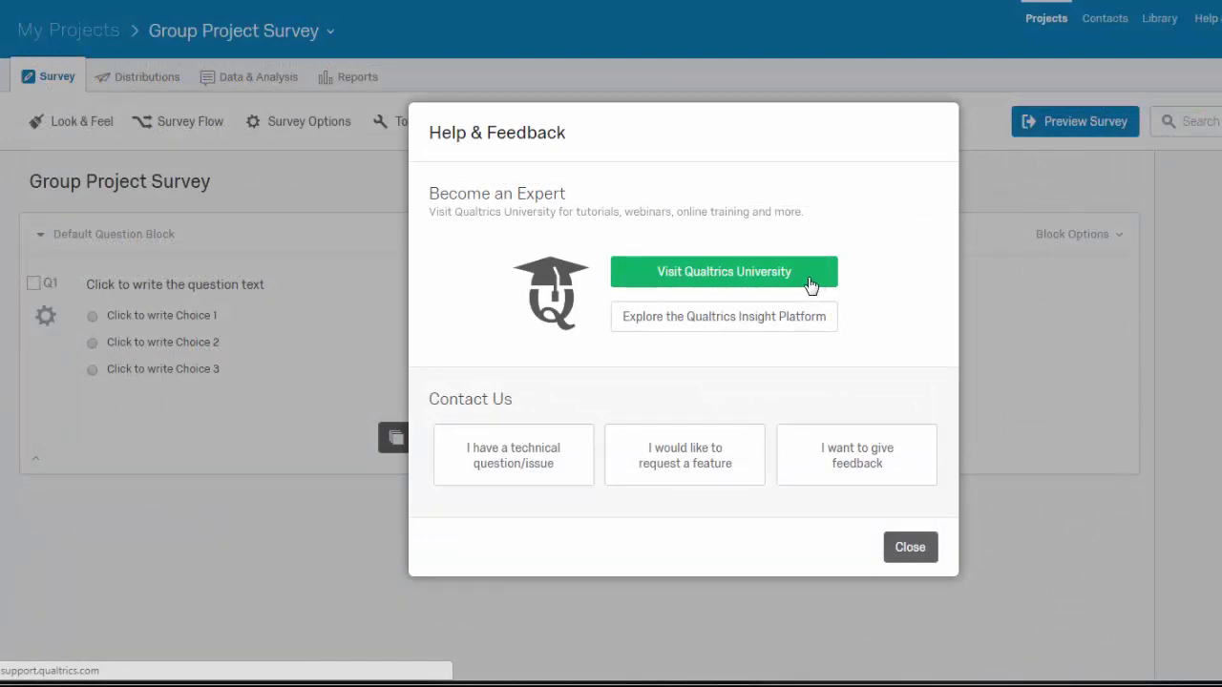
- Visit Qualtrics University from the help dialog and browse the Survey Platform support topics
{"action": "left_click", "coordinate": [810, 285]}
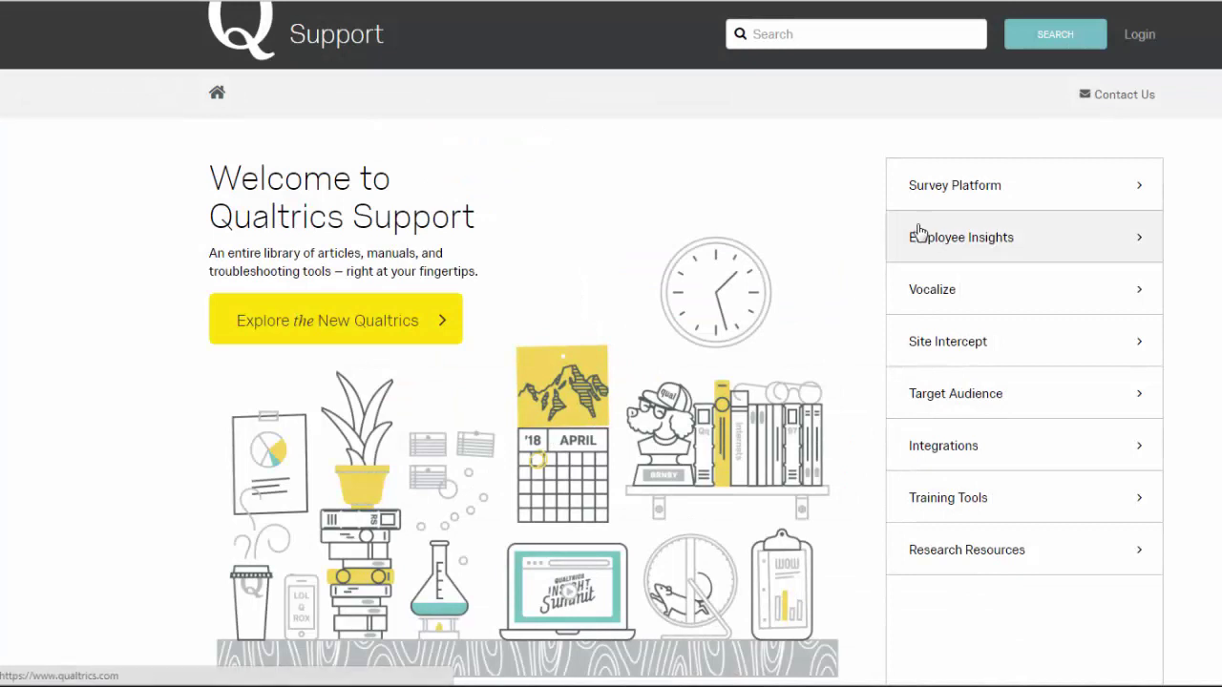
{"action": "left_click", "coordinate": [964, 194]}
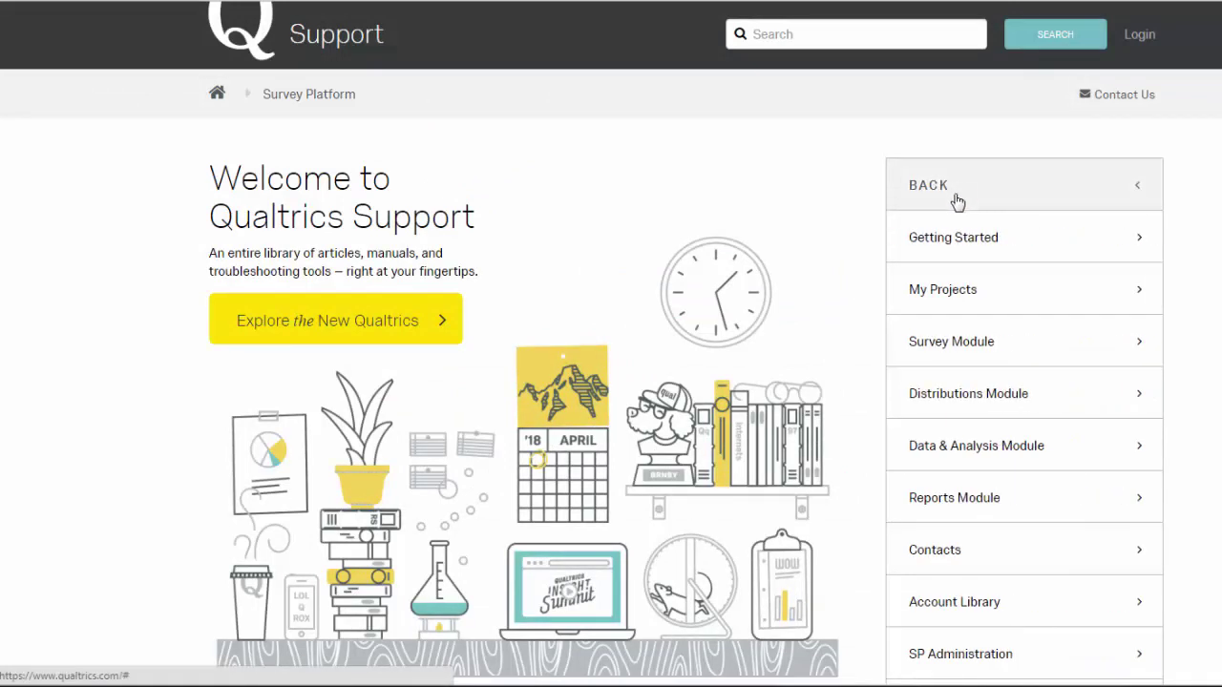
{"action": "scroll", "coordinate": [1215, 408], "scroll_direction": "down", "scroll_amount": 1}
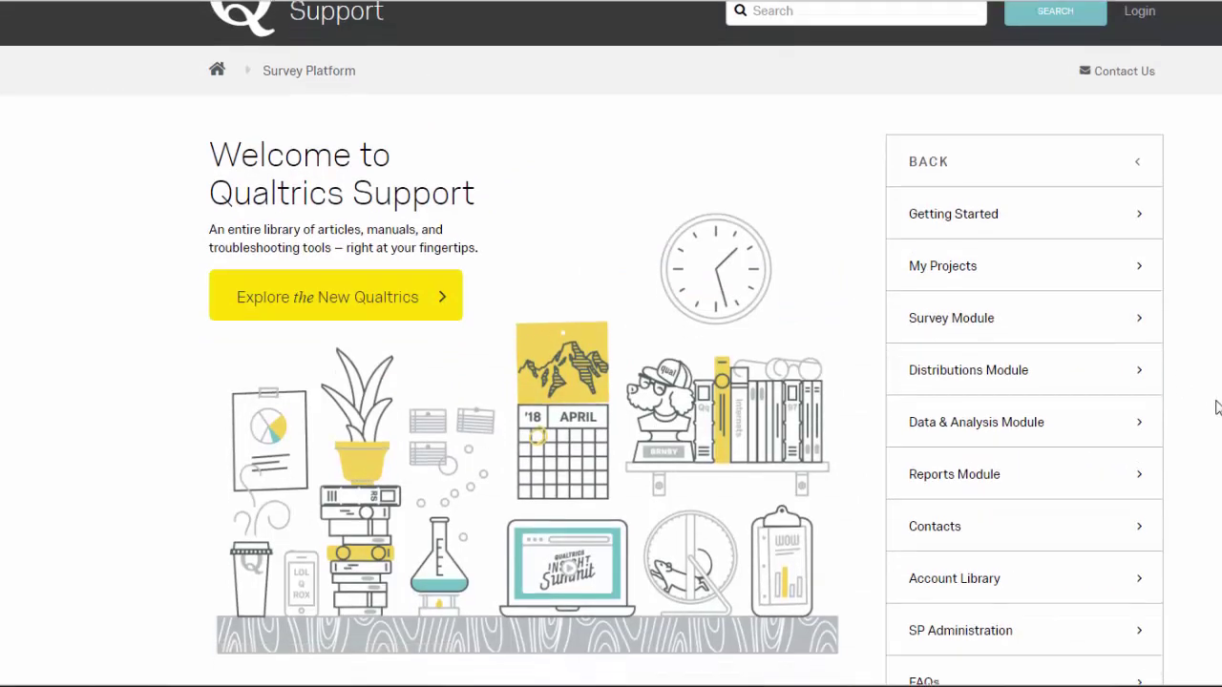